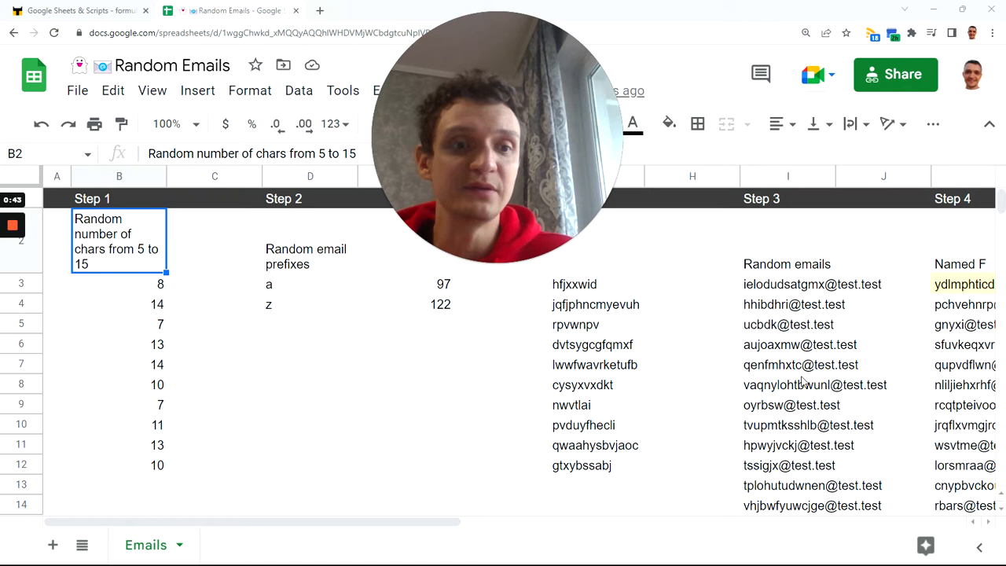
click(474, 263)
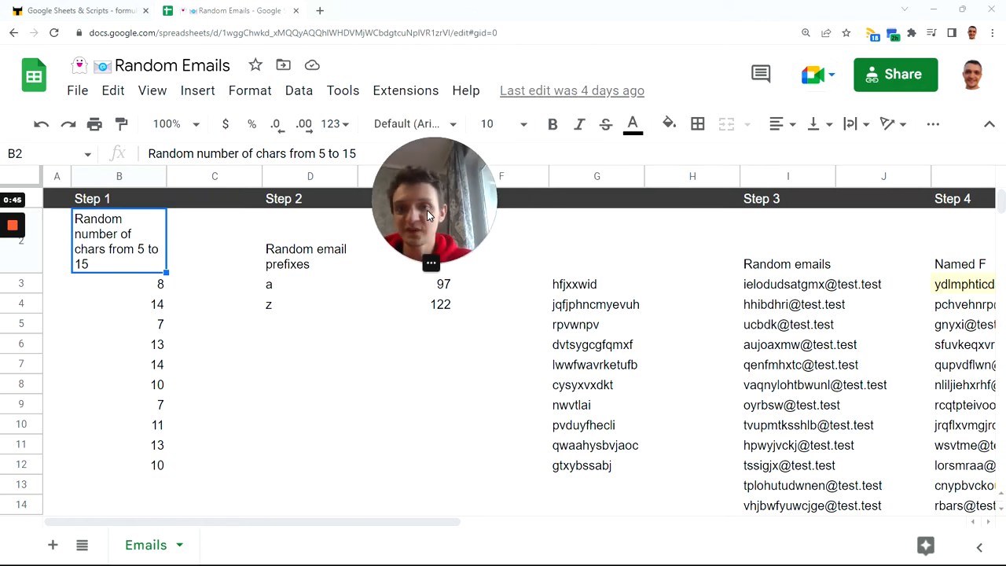
drag(427, 210, 944, 43)
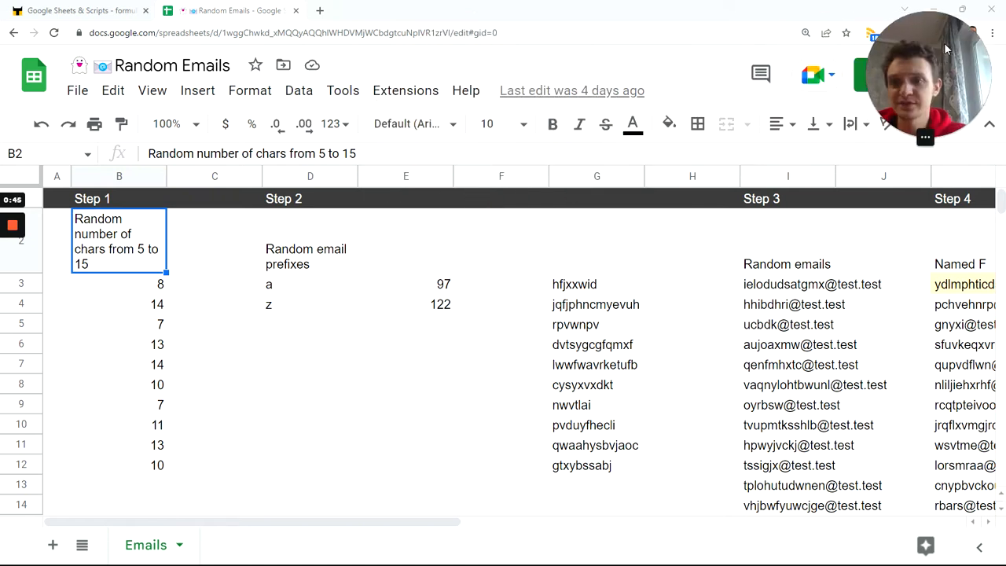
Examine the LAMBDA formula in B3, including its argument names and the INDEX, INT and RANDARRAY expression passed to it.
click(135, 291)
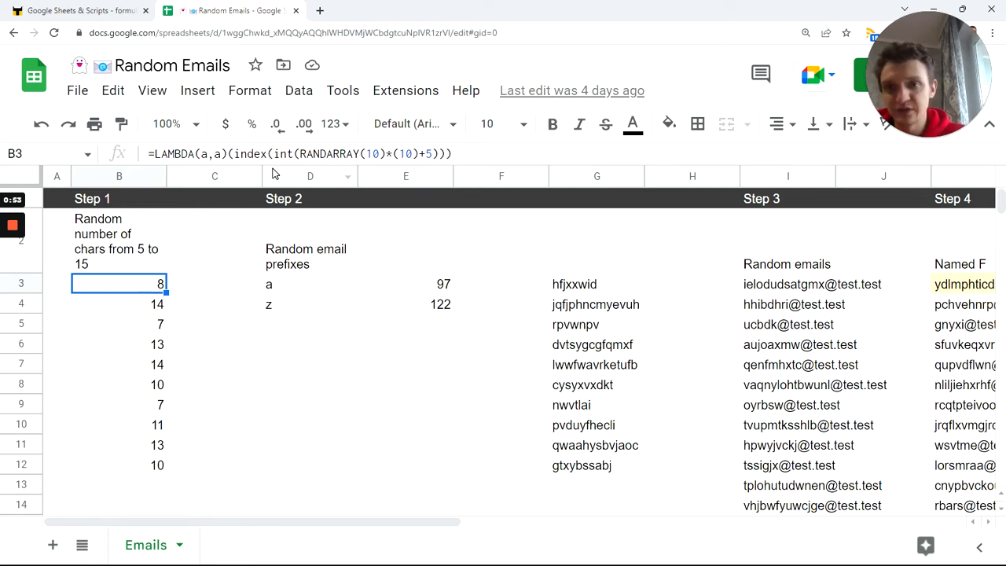
drag(155, 154, 215, 153)
click(208, 154)
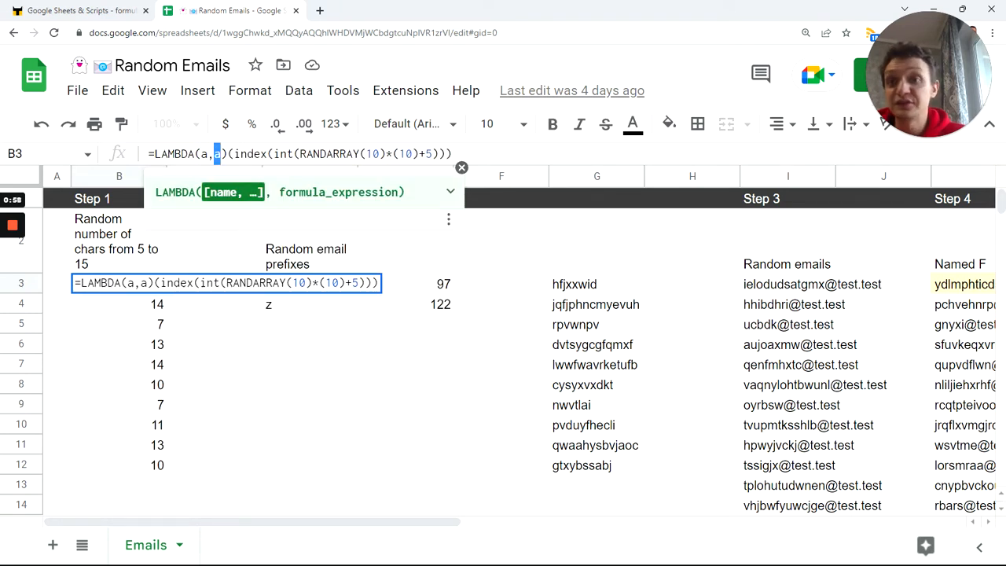
click(228, 153)
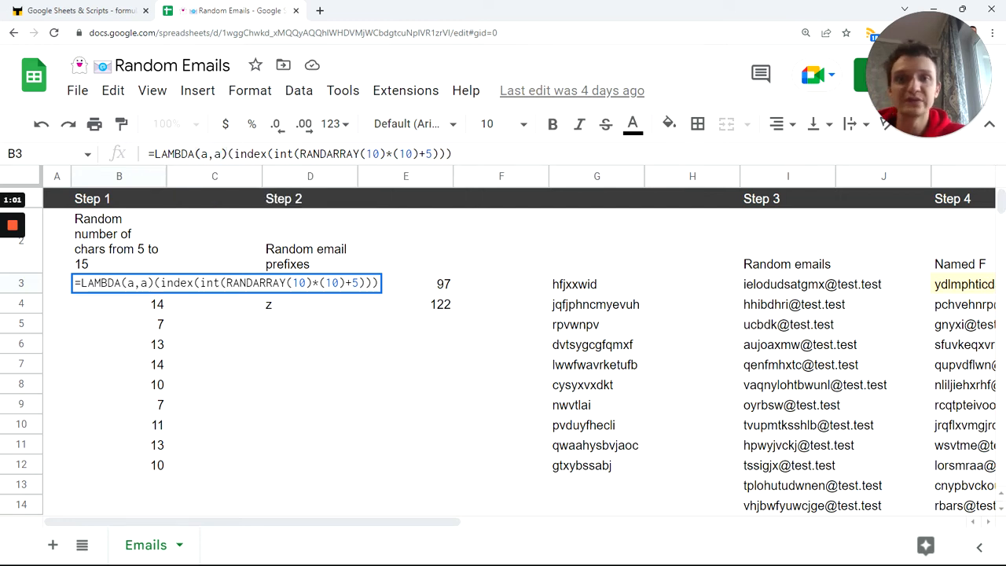
drag(234, 153, 446, 153)
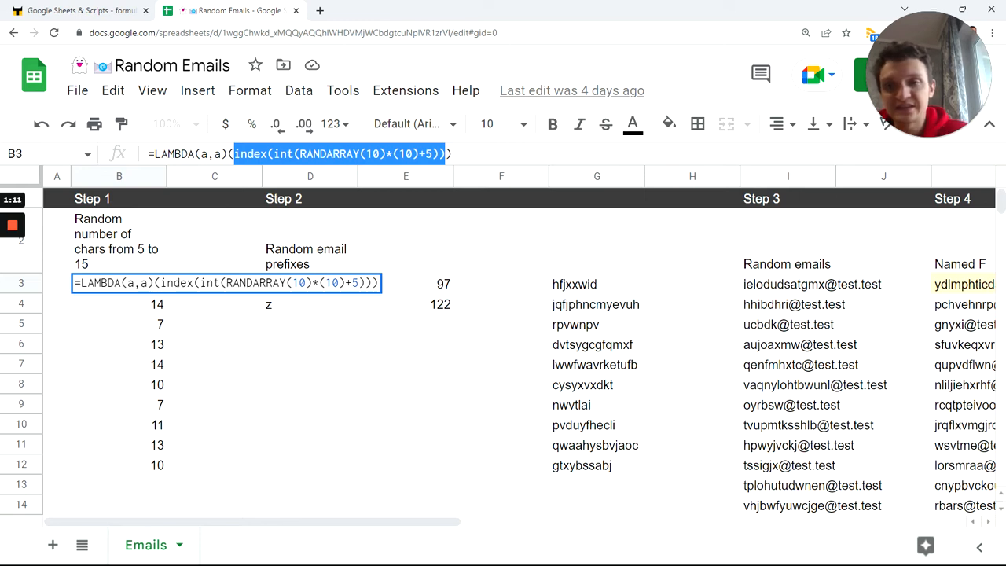
key(Return)
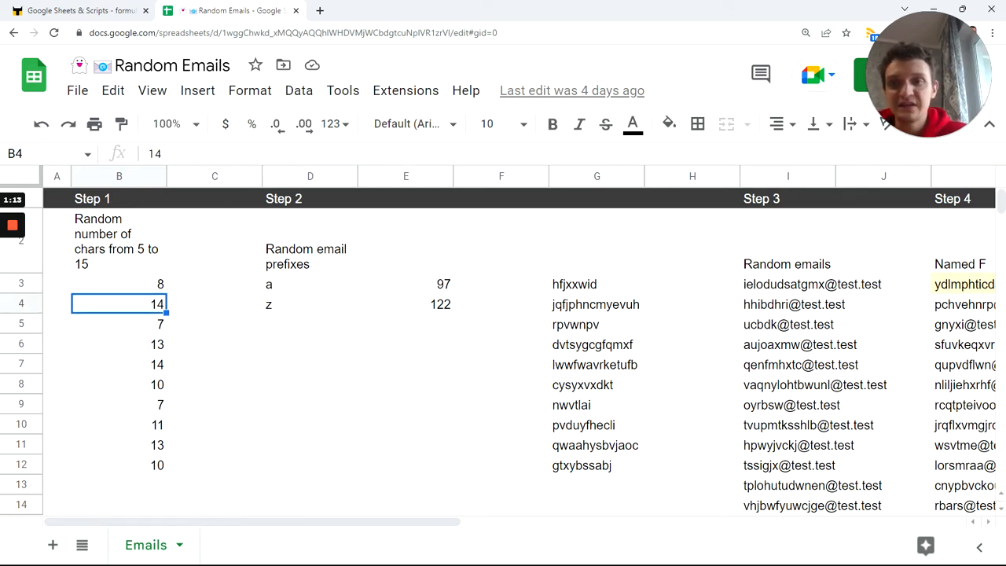
click(133, 348)
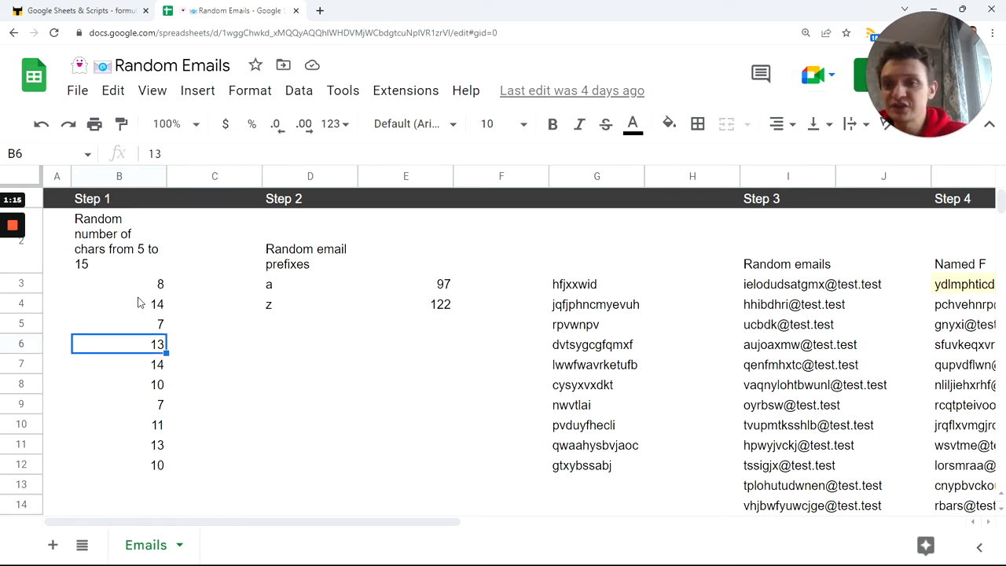
Enter the test text "hj" in cell C7 to check whether the random numbers recalculate, and clear the cell.
click(227, 363)
text(hj)
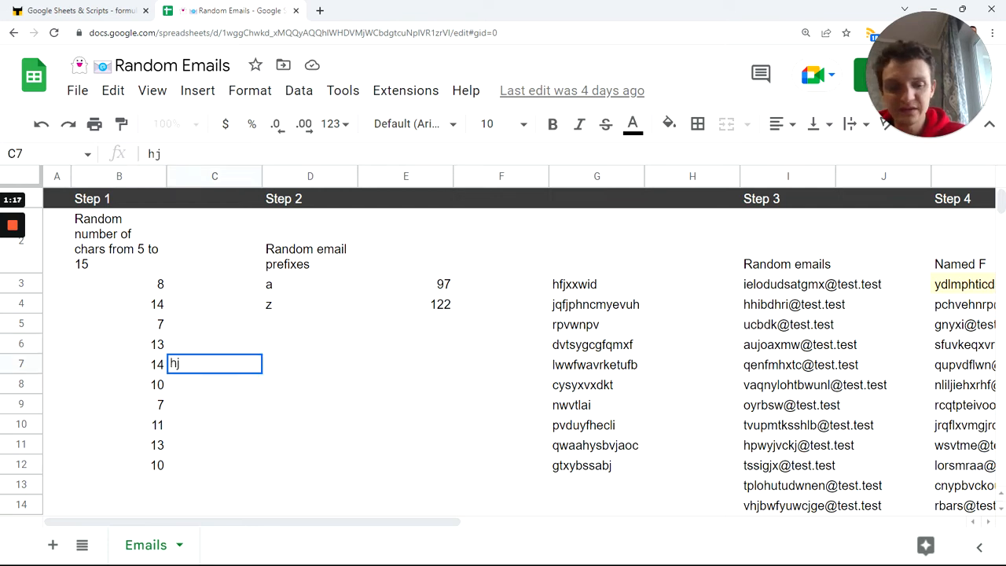
key(Return)
click(227, 364)
key(Delete)
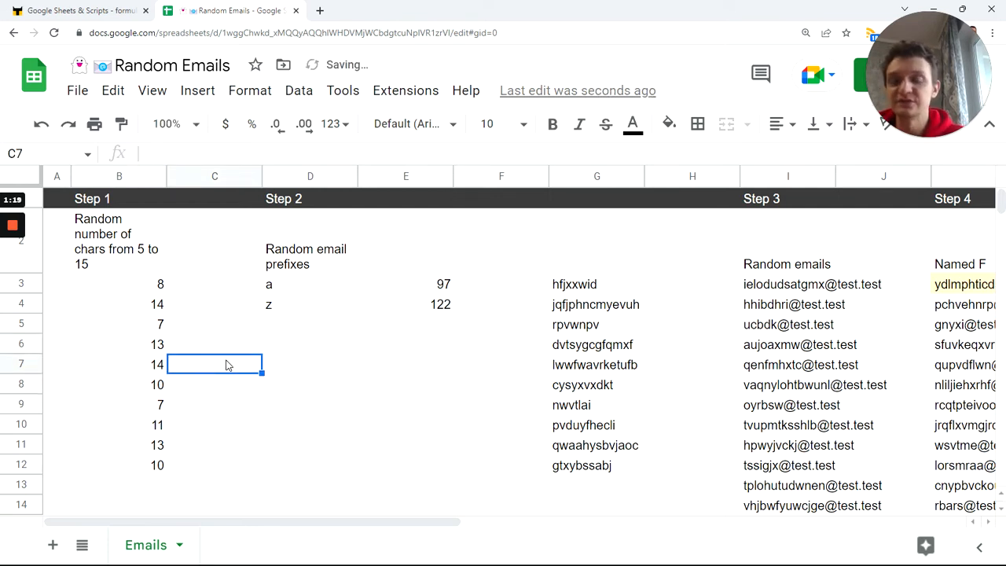
Enter =RANDARRAY(5) in cell C7 to generate a column of five random decimals.
text(=ra)
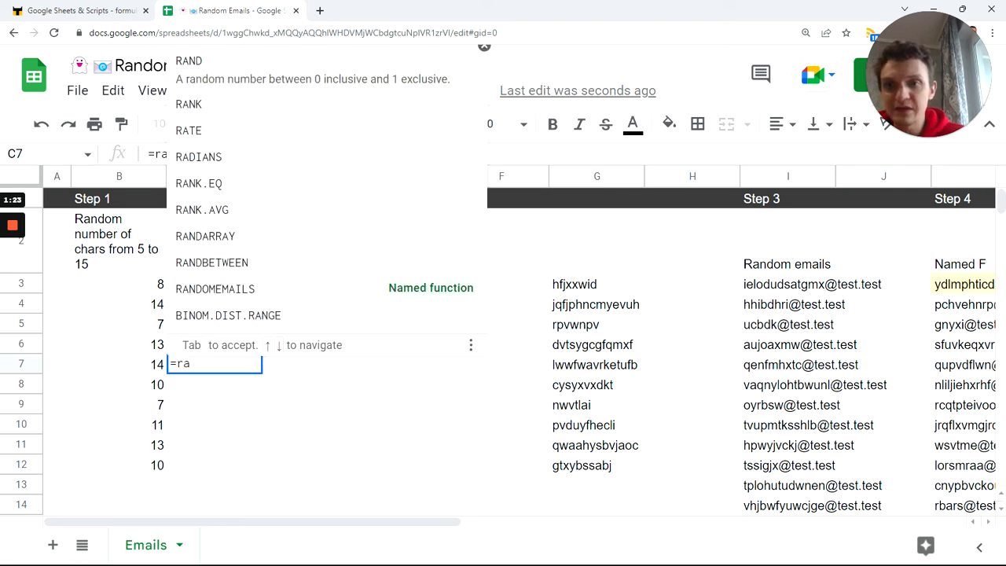
text(nd)
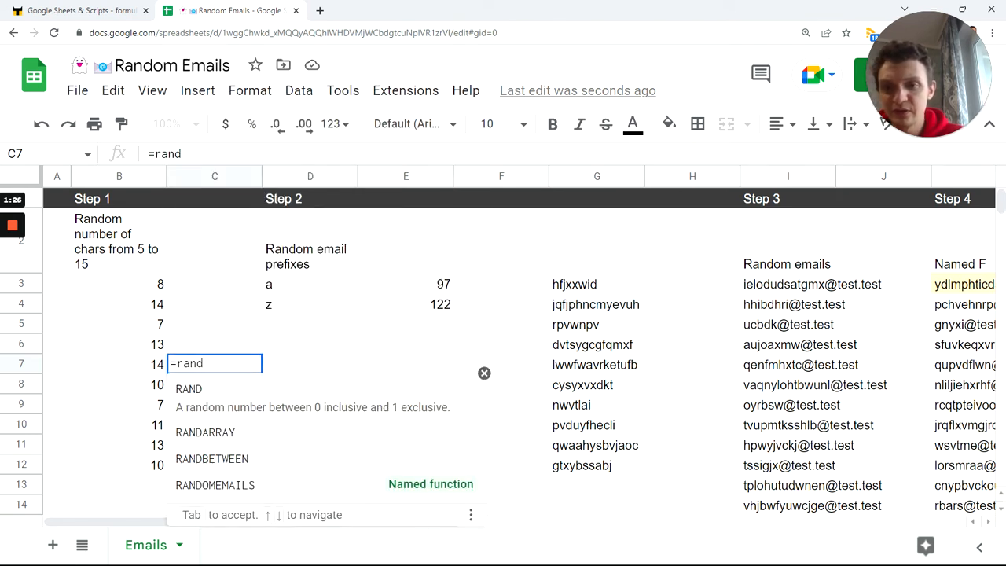
click(245, 429)
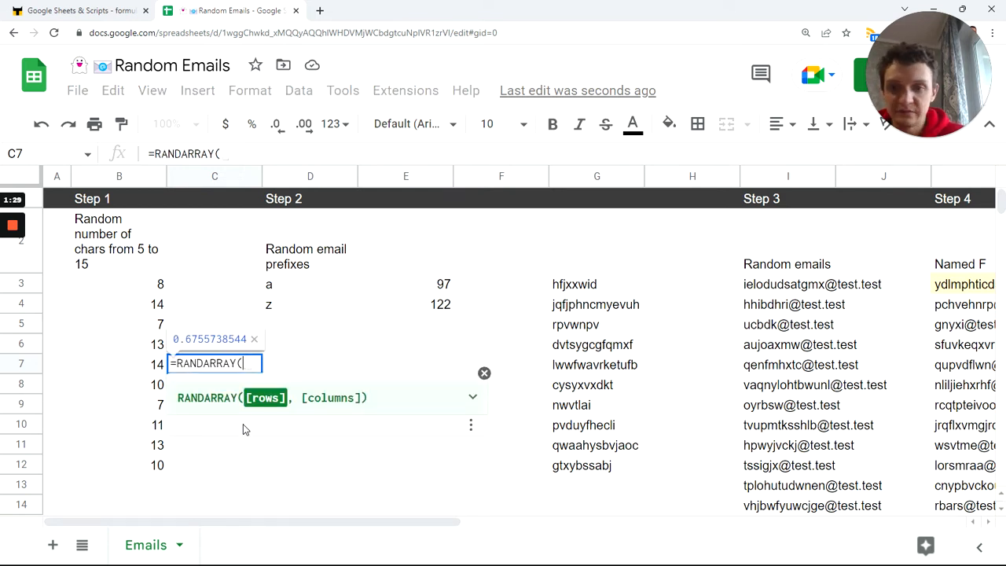
text(5)
key(Return)
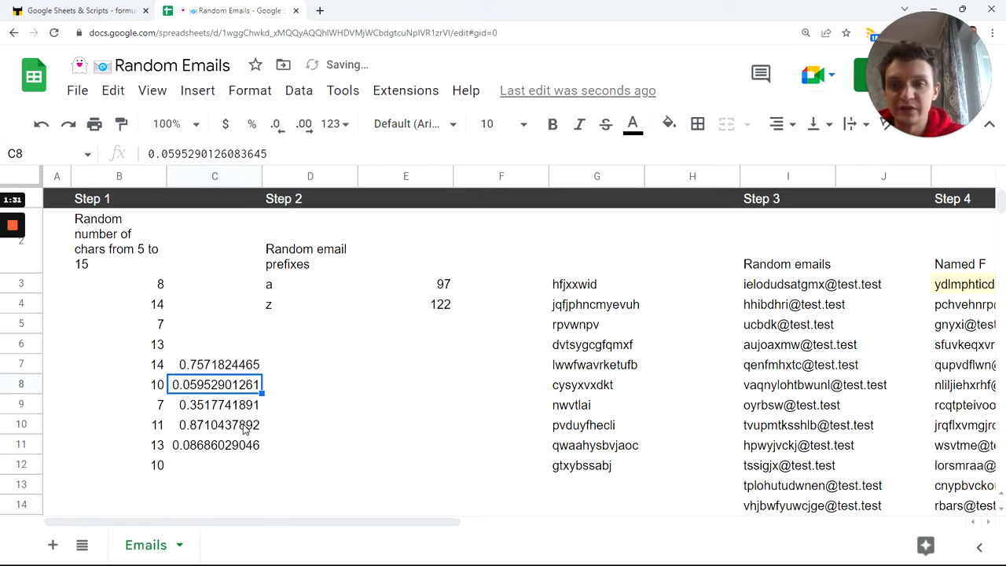
Enter 99 in C4 to trigger a recalculation of the RANDARRAY results, and clear both C4 and C7.
click(234, 313)
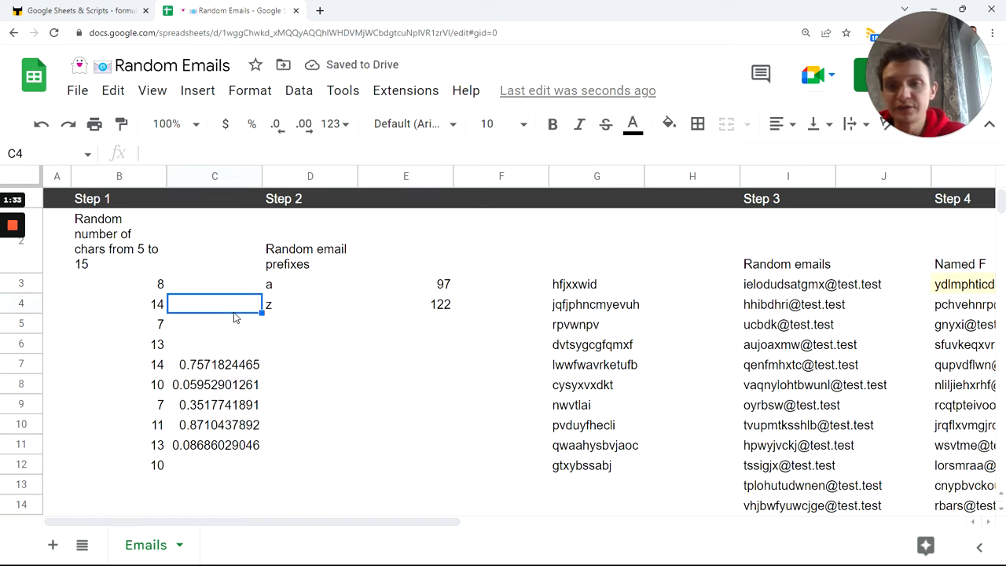
text(99)
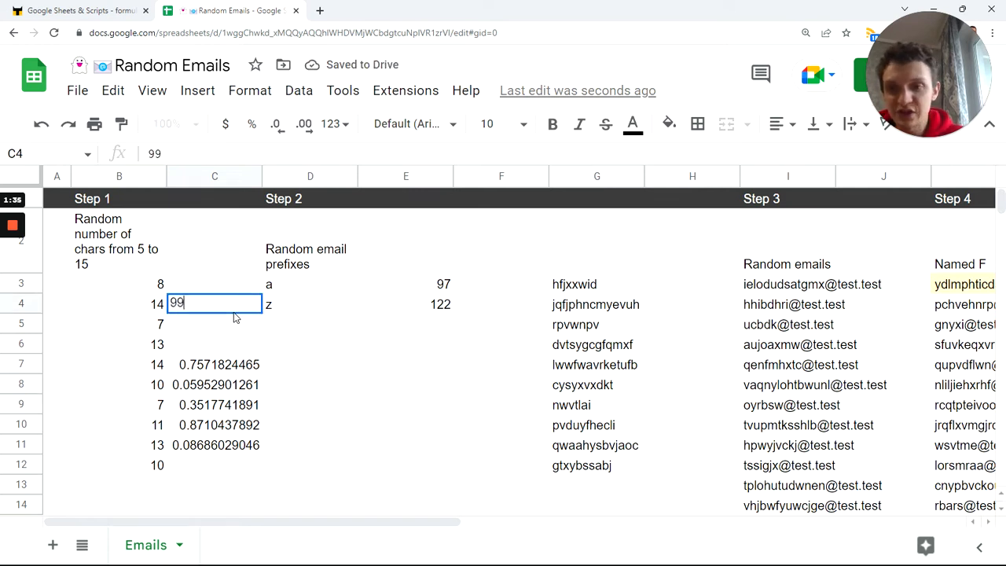
key(Return)
click(236, 312)
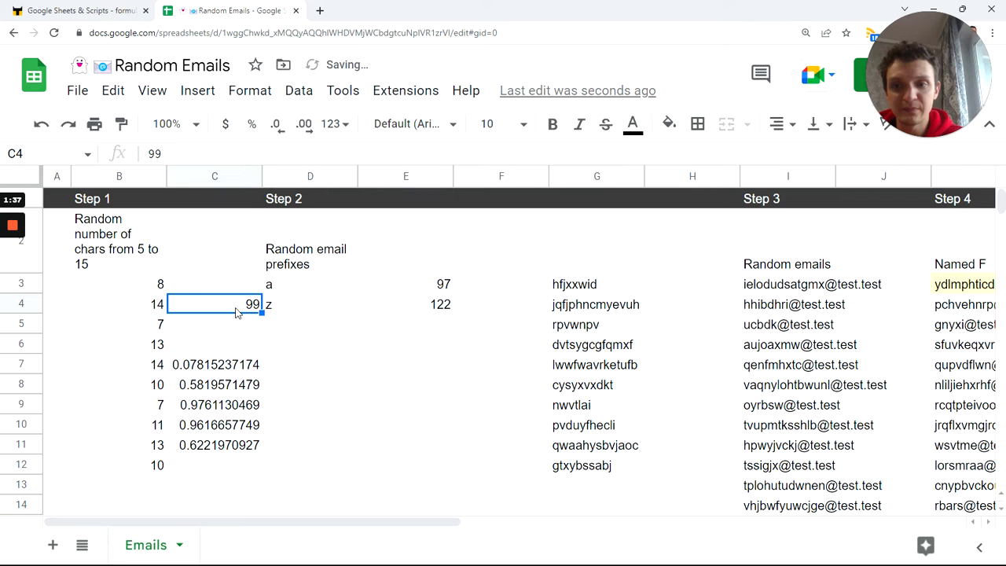
key(Delete)
click(212, 369)
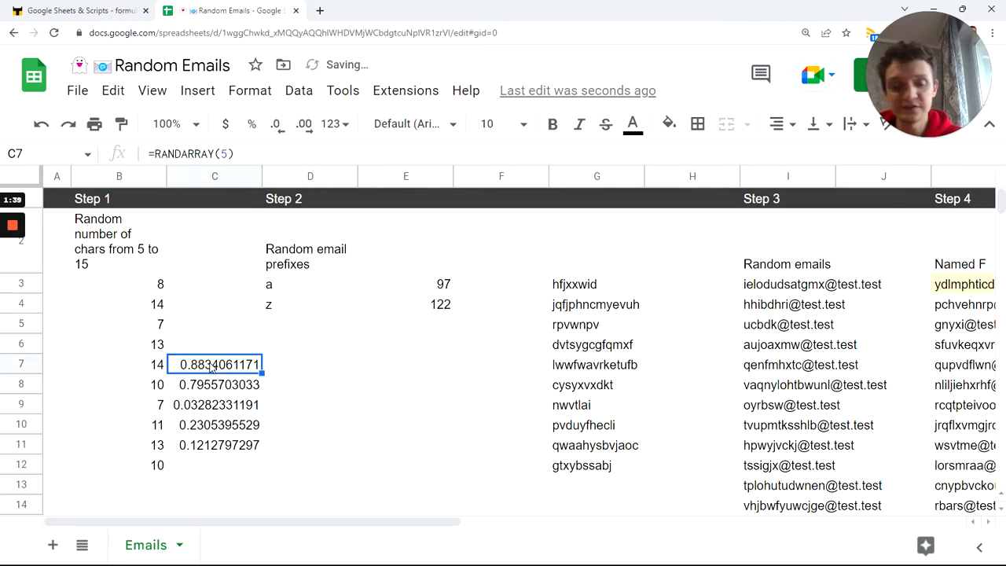
key(Delete)
Paste the LAMBDA formula back into B3 to regenerate the random character counts, and select the results in B3:B12.
click(151, 283)
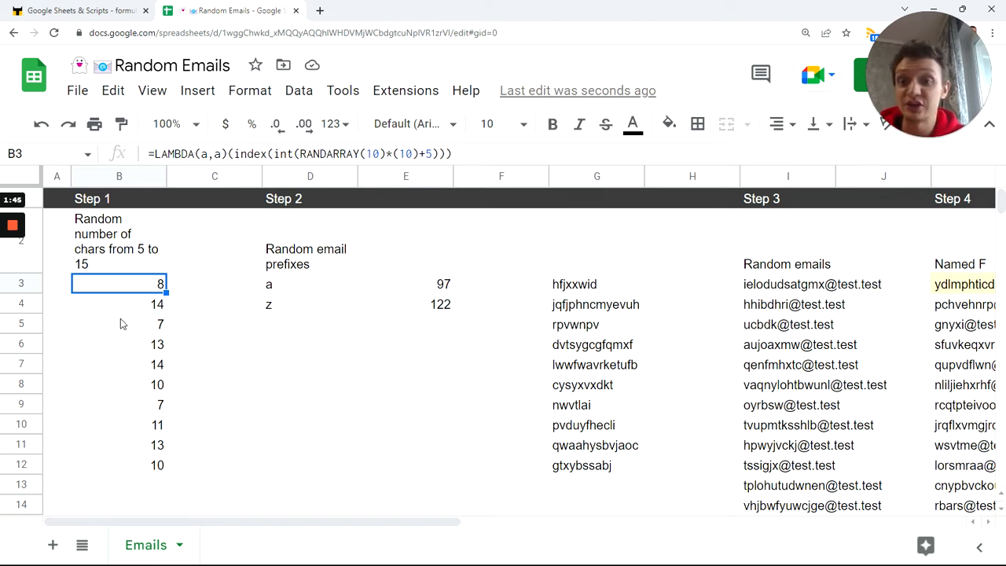
click(117, 344)
click(121, 123)
click(135, 291)
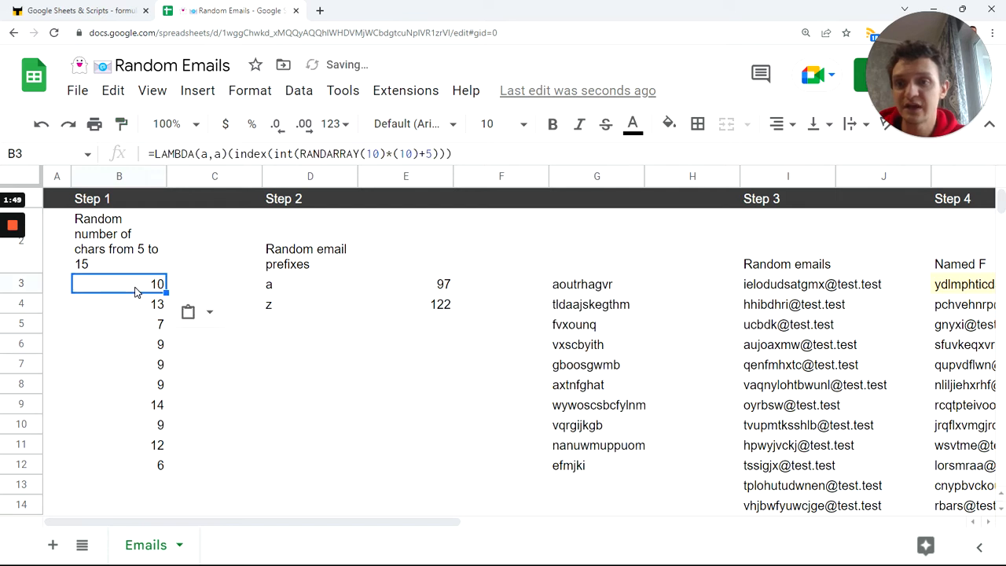
drag(135, 291, 158, 471)
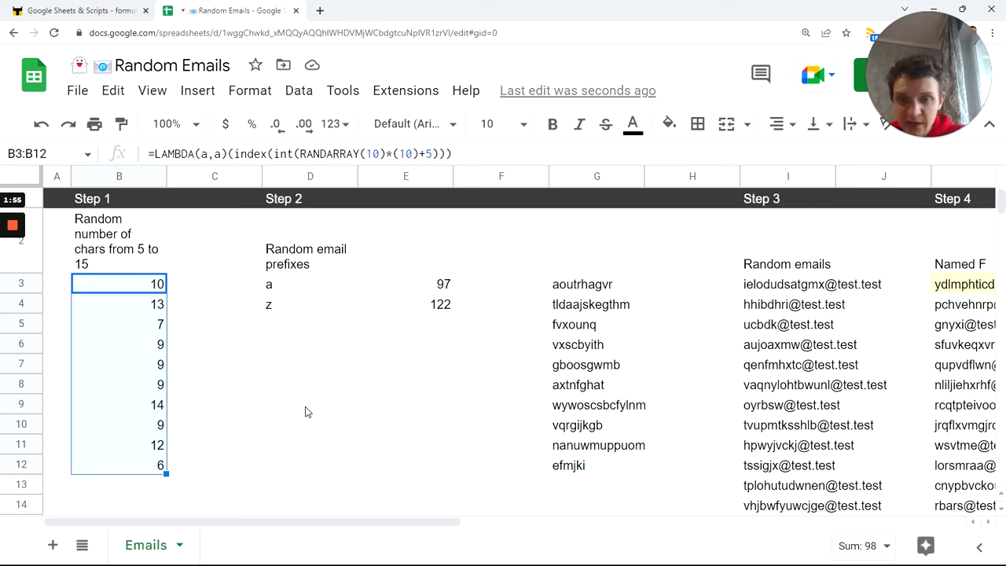
Examine the RANDARRAY row count and the INT function inside the formula in B3.
click(147, 291)
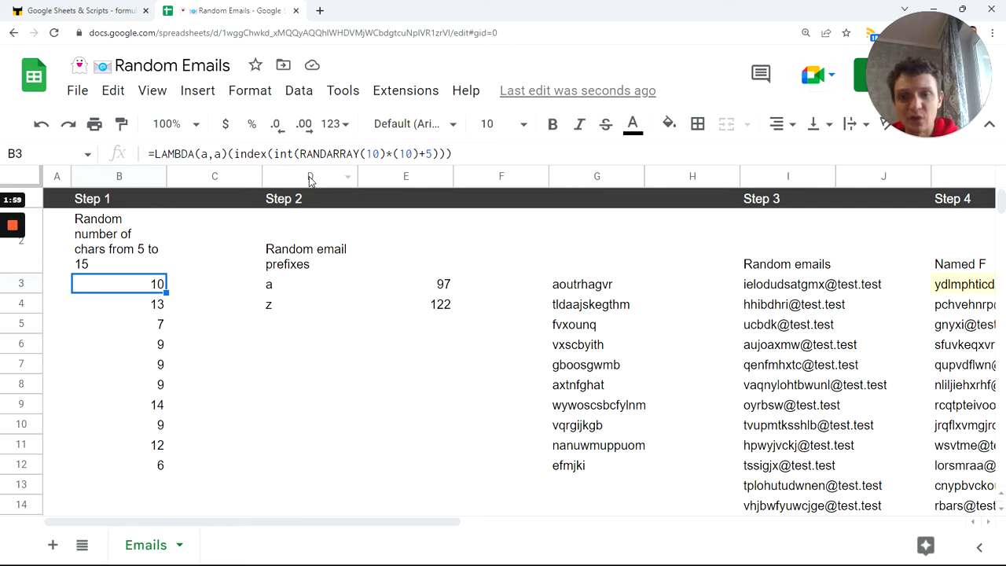
drag(300, 154, 452, 154)
click(456, 154)
drag(366, 154, 380, 154)
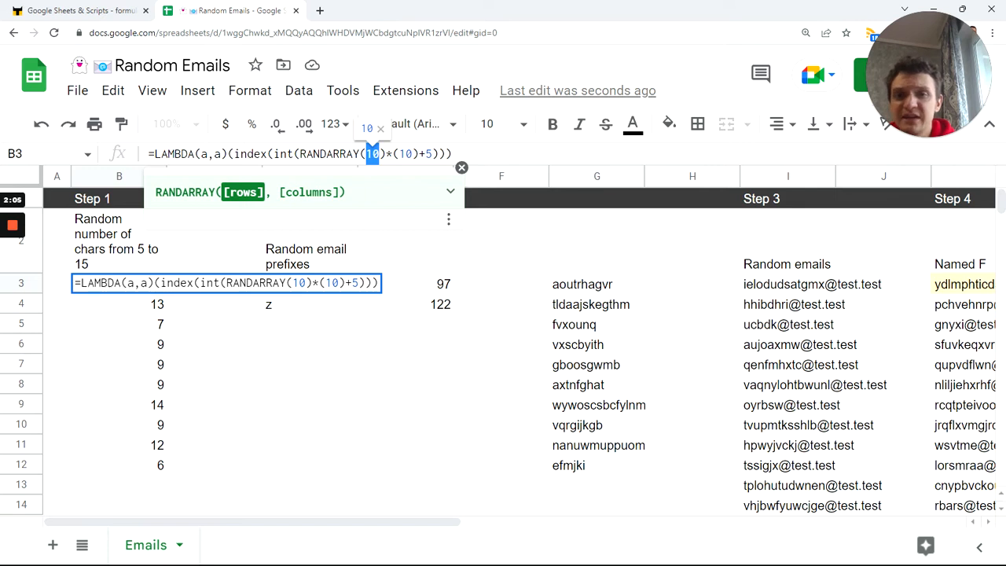
drag(273, 154, 293, 154)
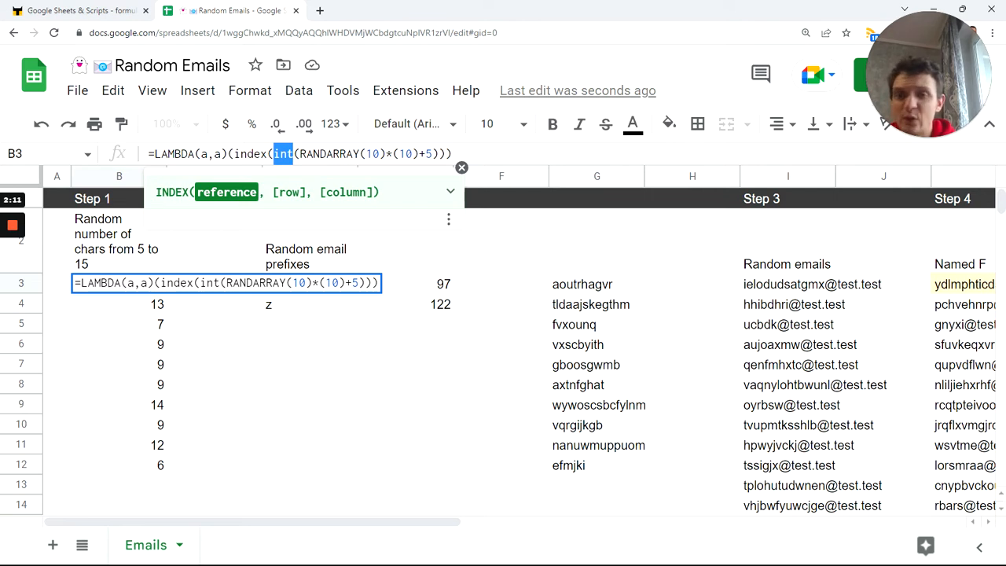
key(Return)
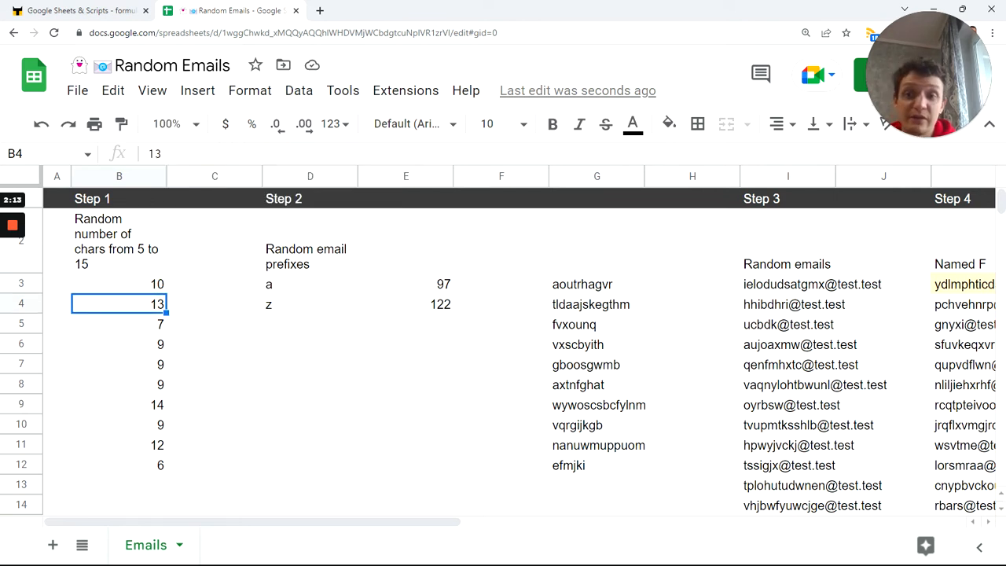
Examine the multiplier and the added minimum length at the end of the formula in B3.
click(152, 290)
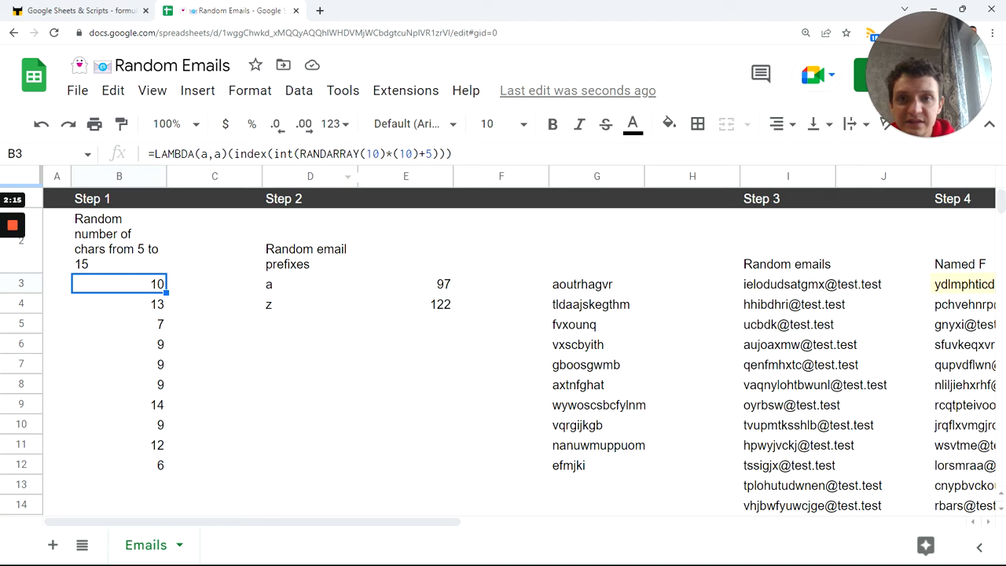
drag(397, 153, 432, 154)
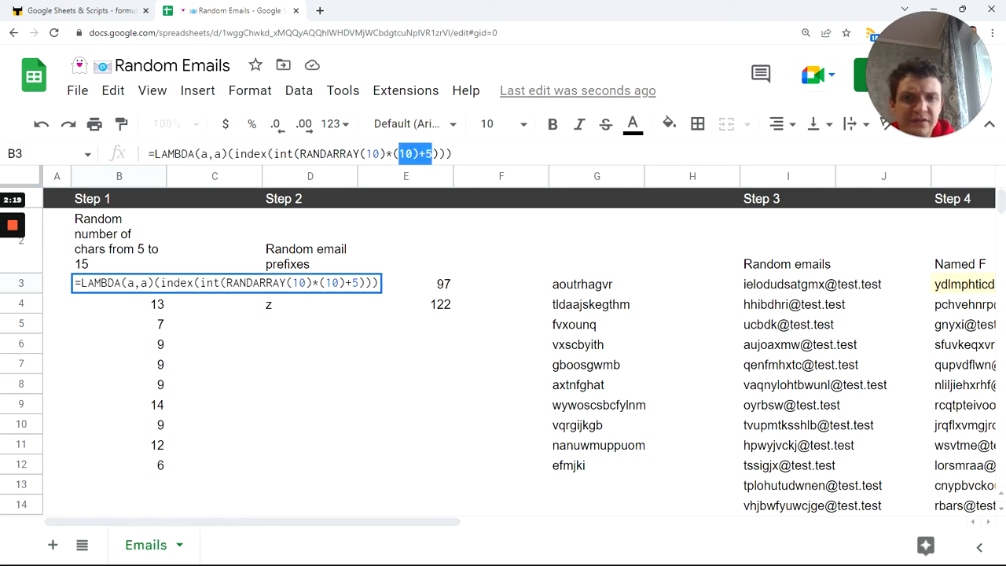
click(403, 153)
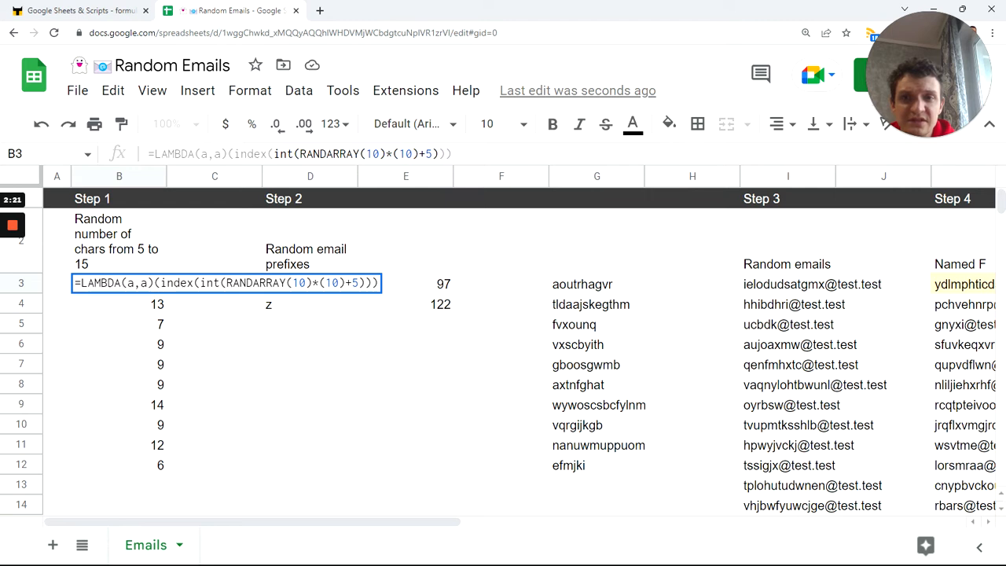
double_click(428, 153)
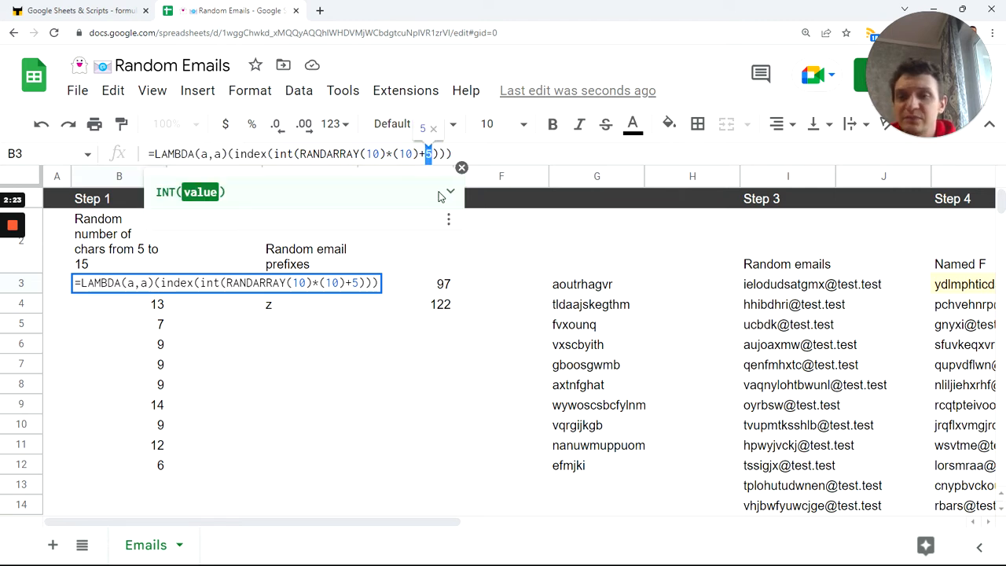
key(Return)
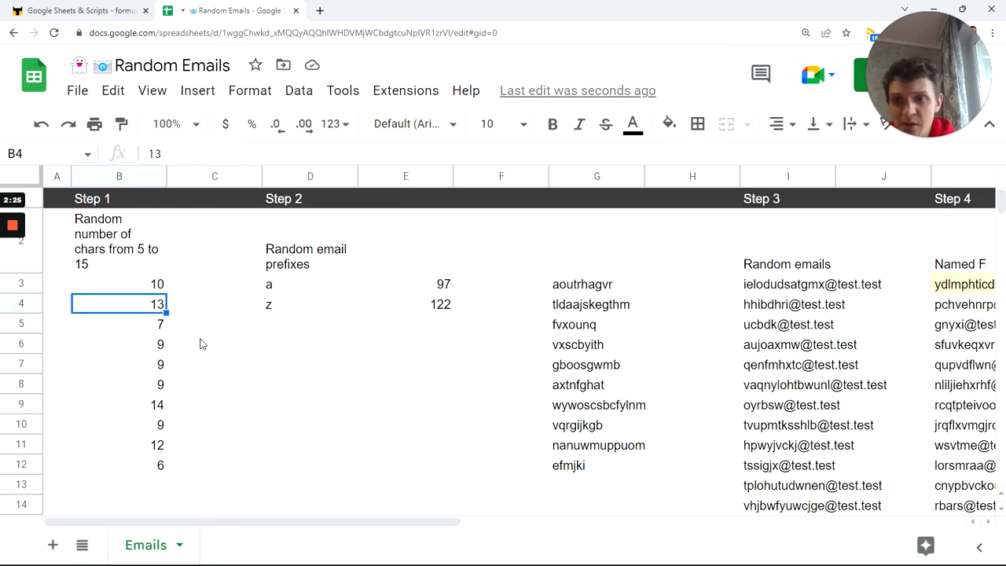
Inspect the first and last alphabet letters stored in D3 and D4 for the random email prefixes.
click(300, 286)
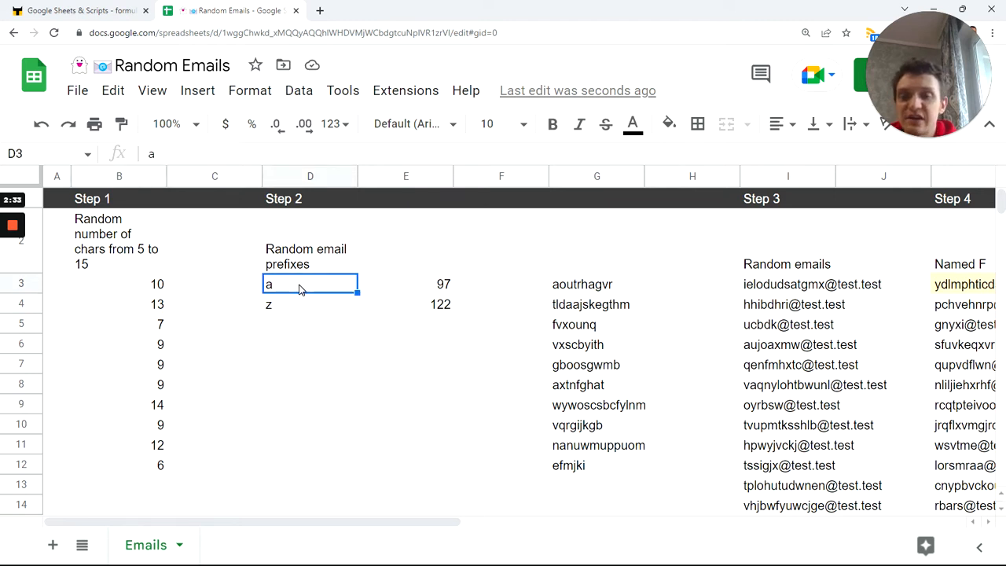
click(297, 310)
click(297, 293)
click(287, 309)
click(319, 291)
shift+click(325, 303)
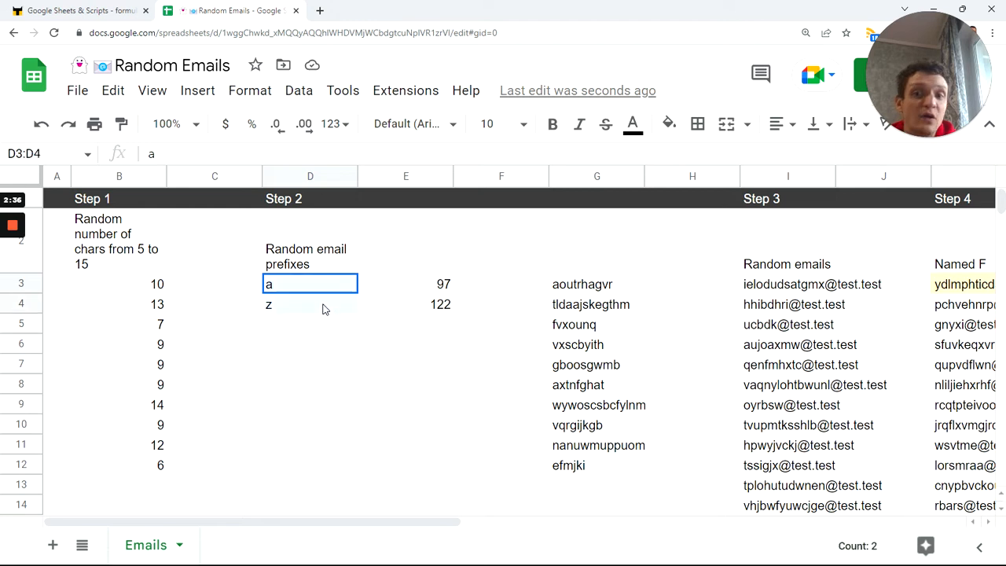
click(311, 330)
click(300, 291)
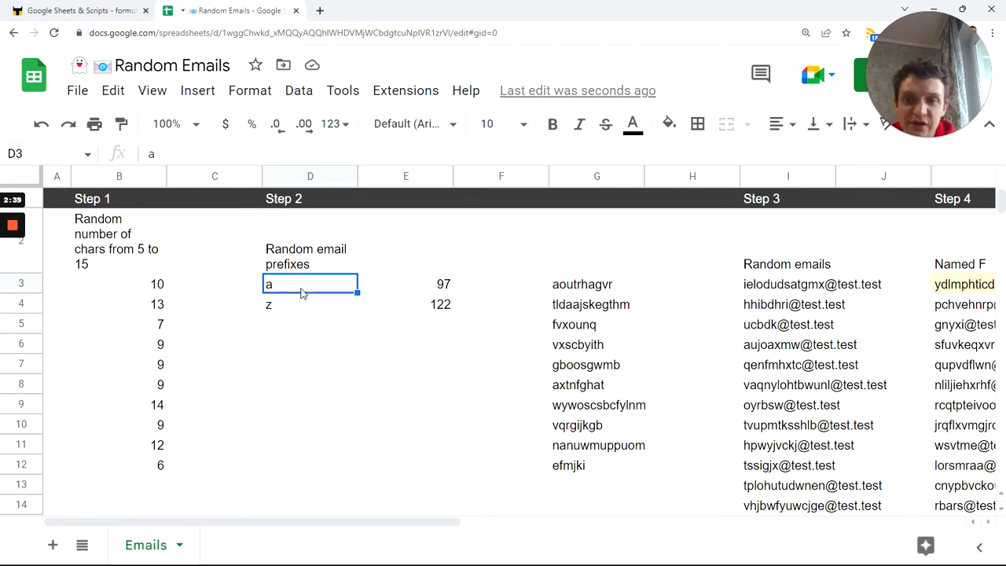
Check the CODE formulas in E3 and E4 that convert the letters in column D to character codes.
click(440, 289)
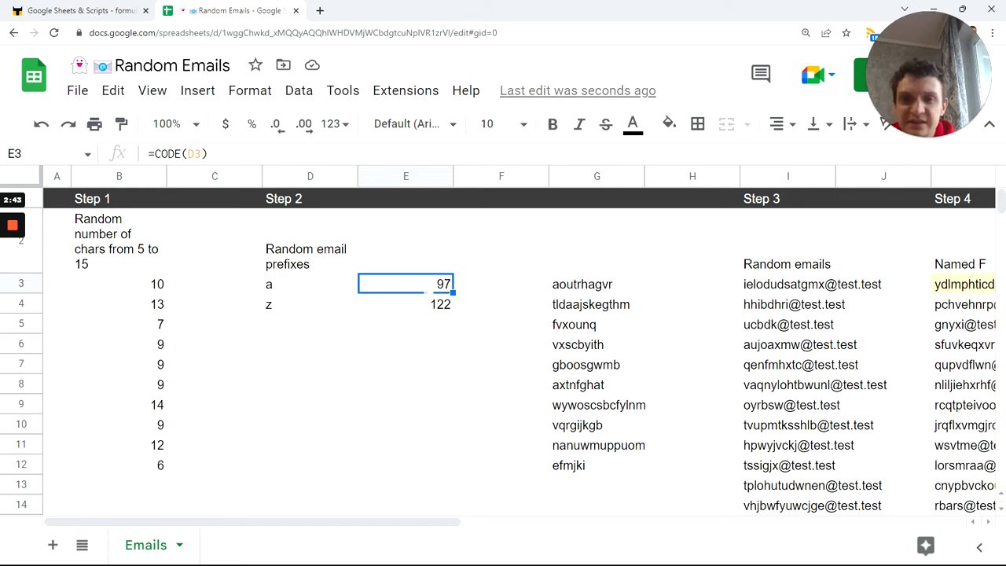
click(208, 154)
key(Return)
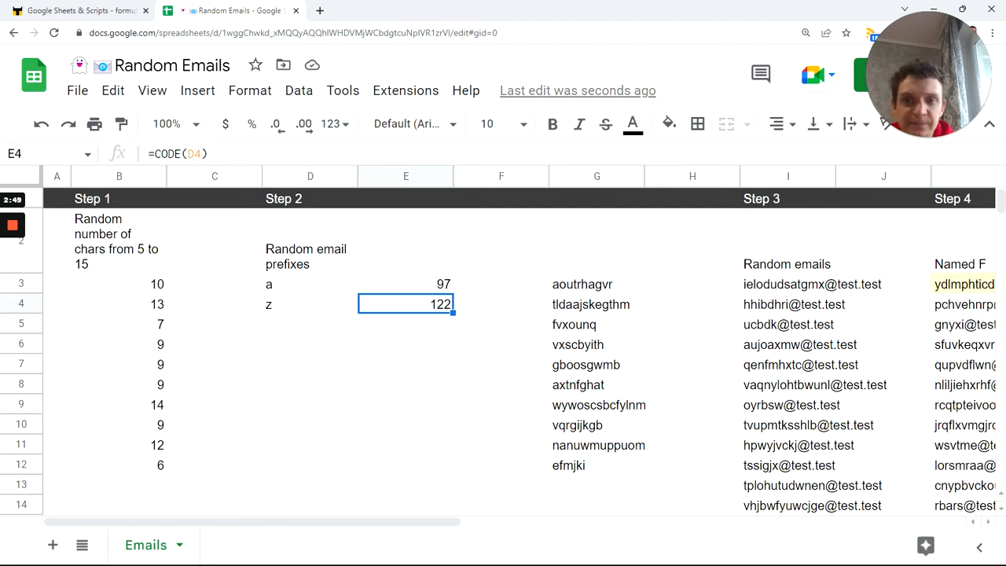
Enter =SEQUENCE(E4-E3+1,1,E3) in E6 to list every character code from the first letter to the last.
click(208, 154)
key(Return)
key(Return)
key(Return)
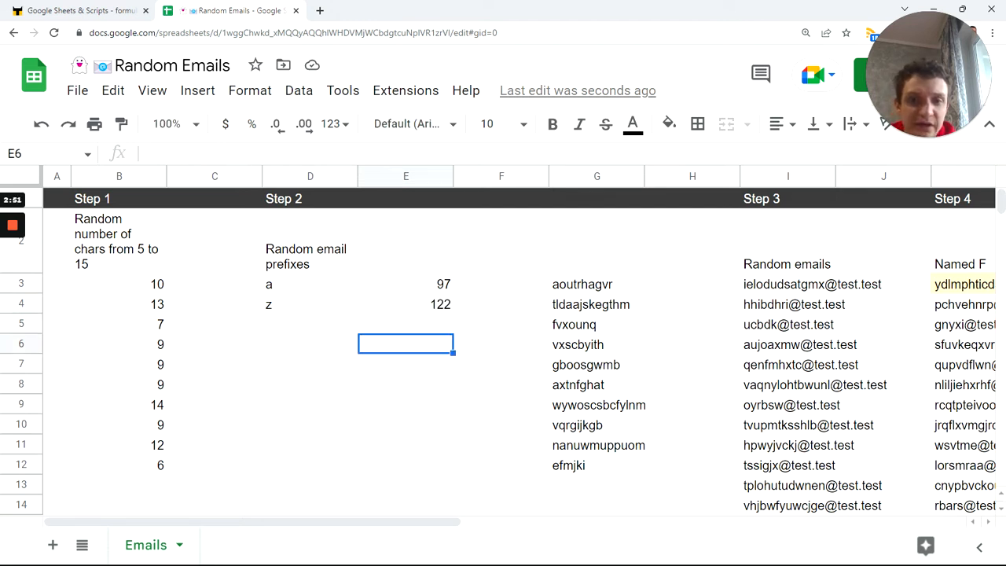
text(=seq)
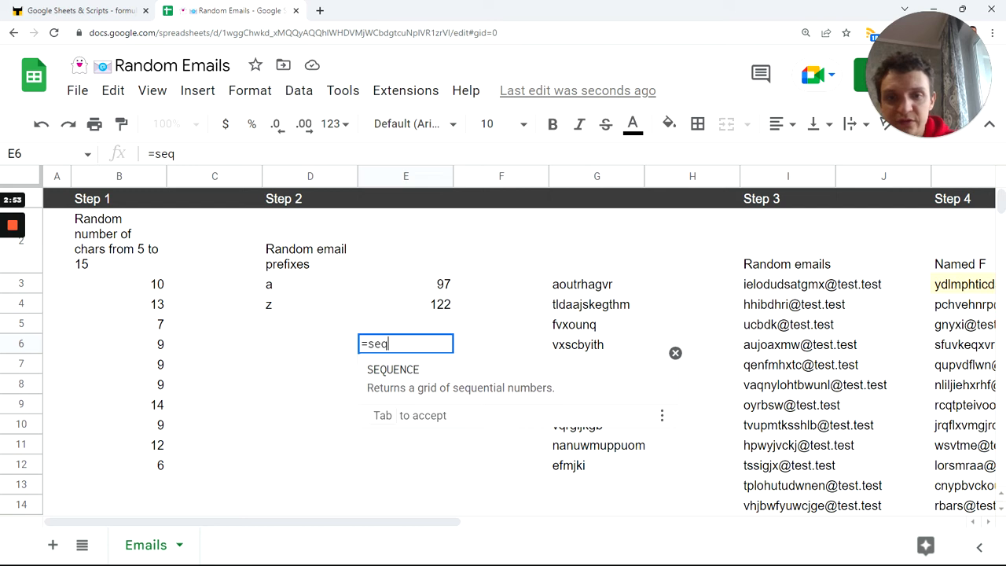
key(Tab)
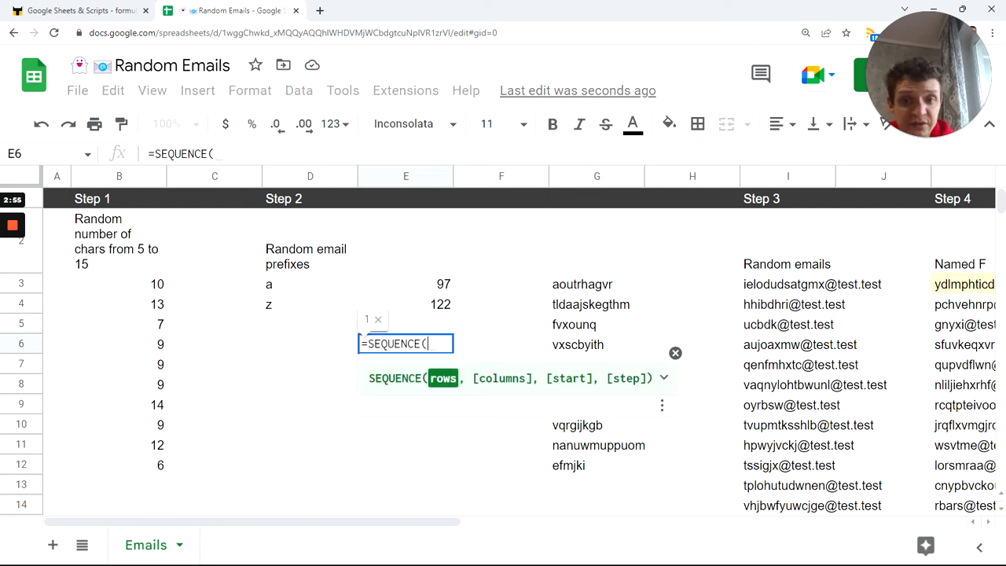
click(415, 306)
text(-)
click(440, 288)
text(+1,)
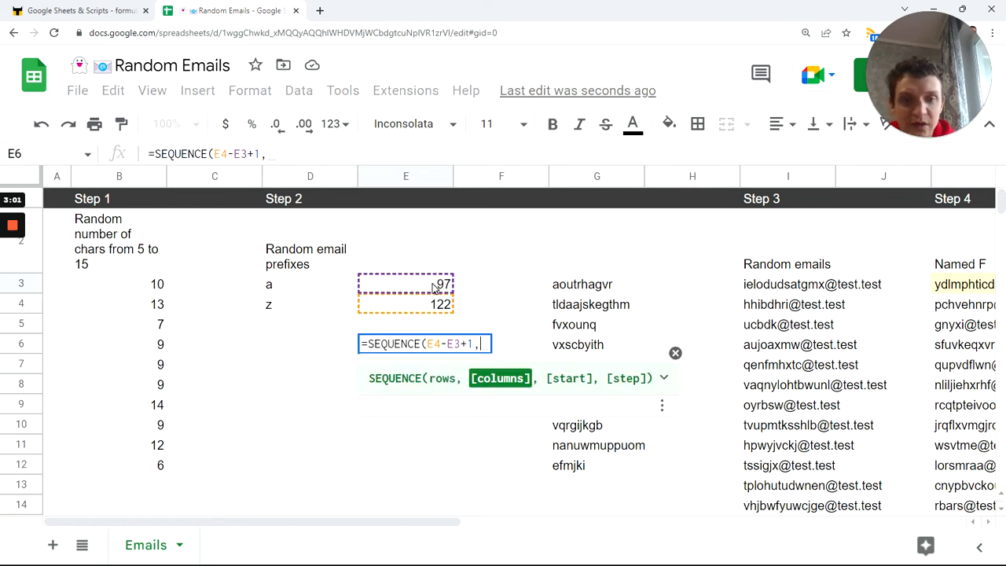
text( 1,)
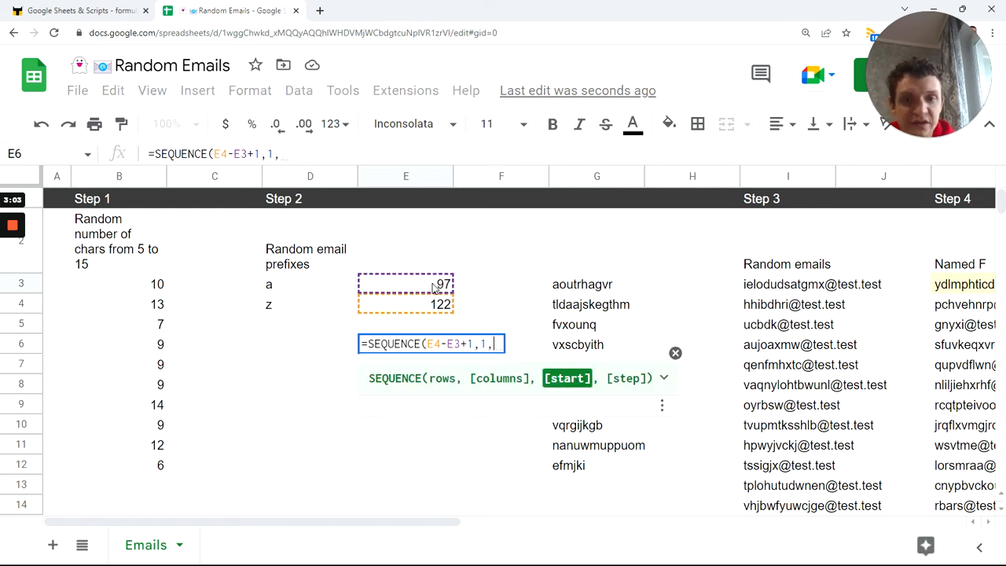
click(435, 288)
key(Return)
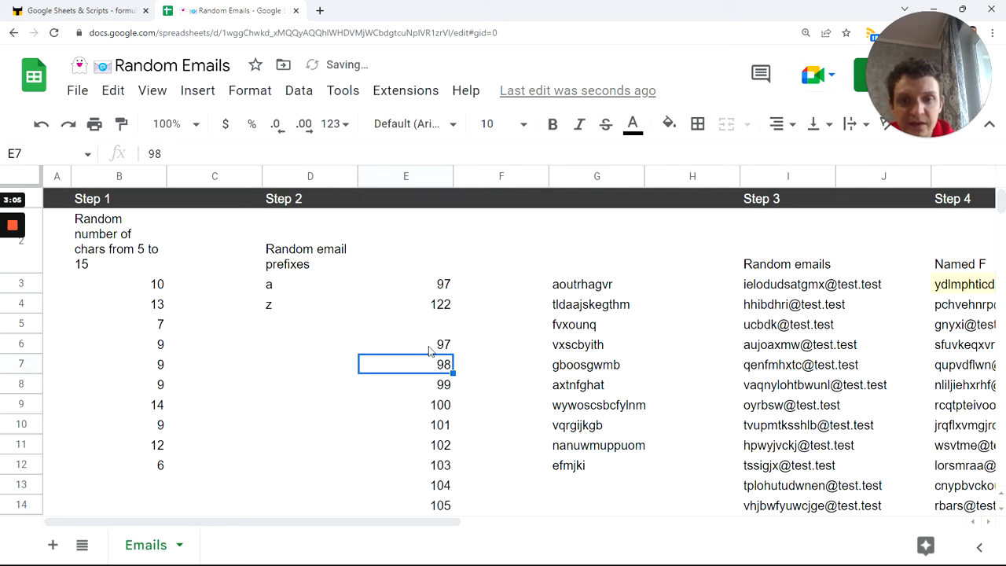
Inspect the generated list of character codes in column E from its first value to its last.
scroll(422, 405, down, 5)
scroll(422, 401, up, 5)
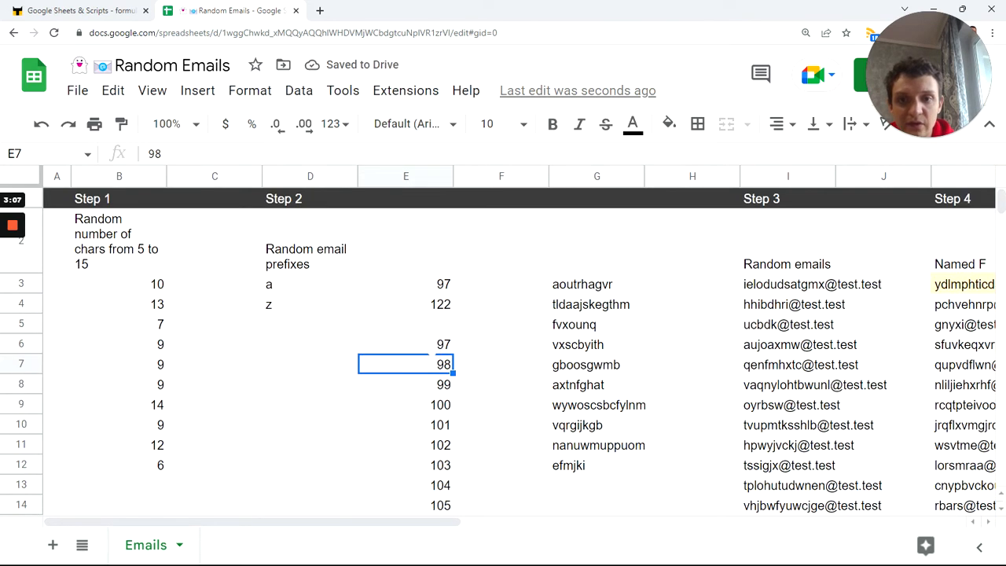
click(433, 345)
scroll(435, 368, down, 5)
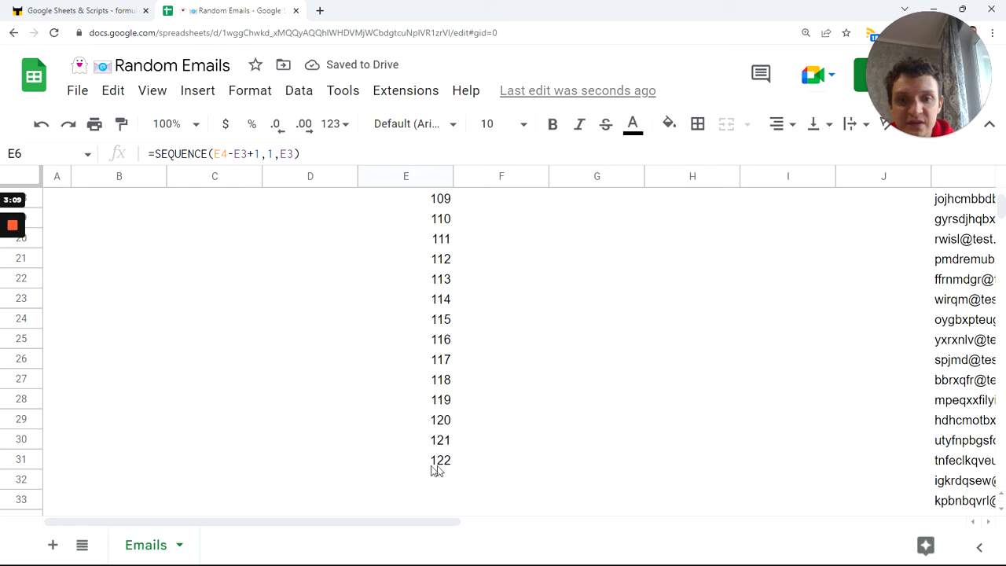
click(436, 466)
scroll(437, 392, up, 4)
scroll(437, 342, up, 2)
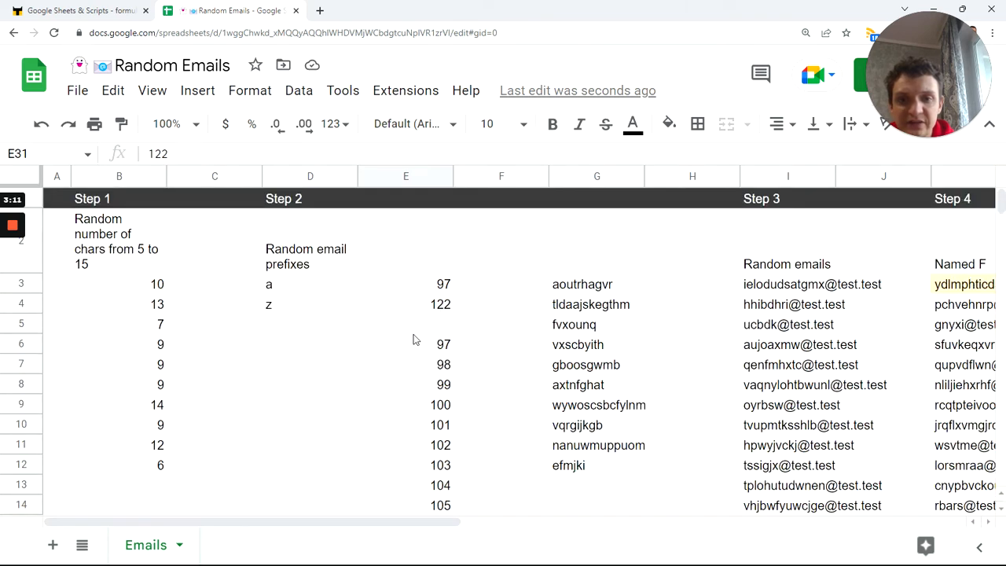
Enter =CHAR(E6) in D6 to convert the first code of the sequence back to a letter.
click(407, 347)
click(320, 354)
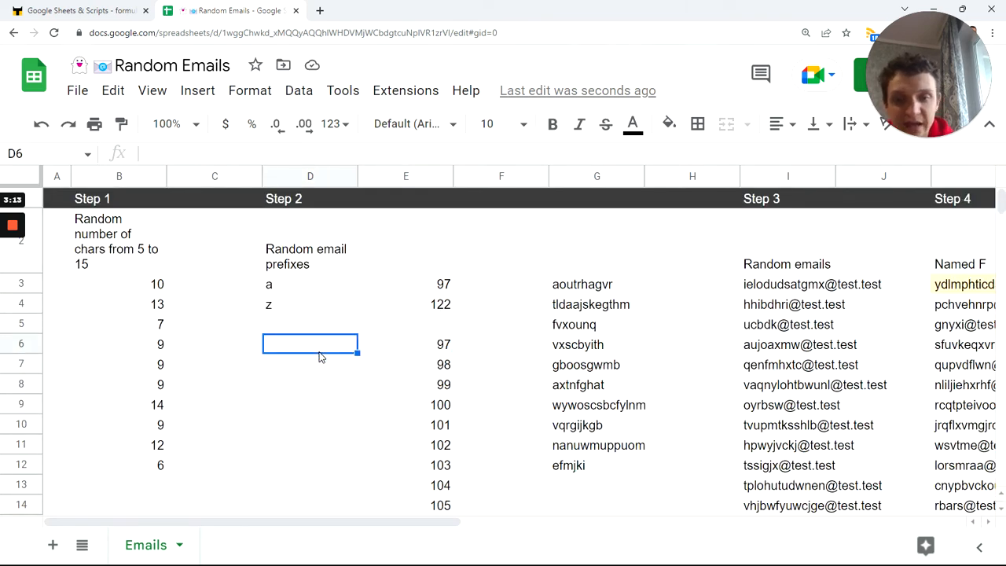
text(=ch)
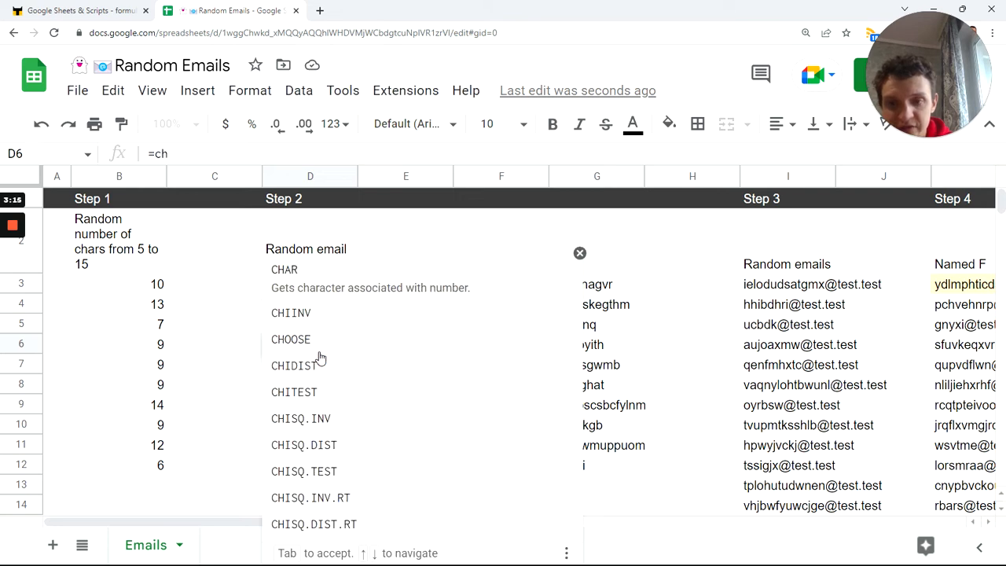
key(Tab)
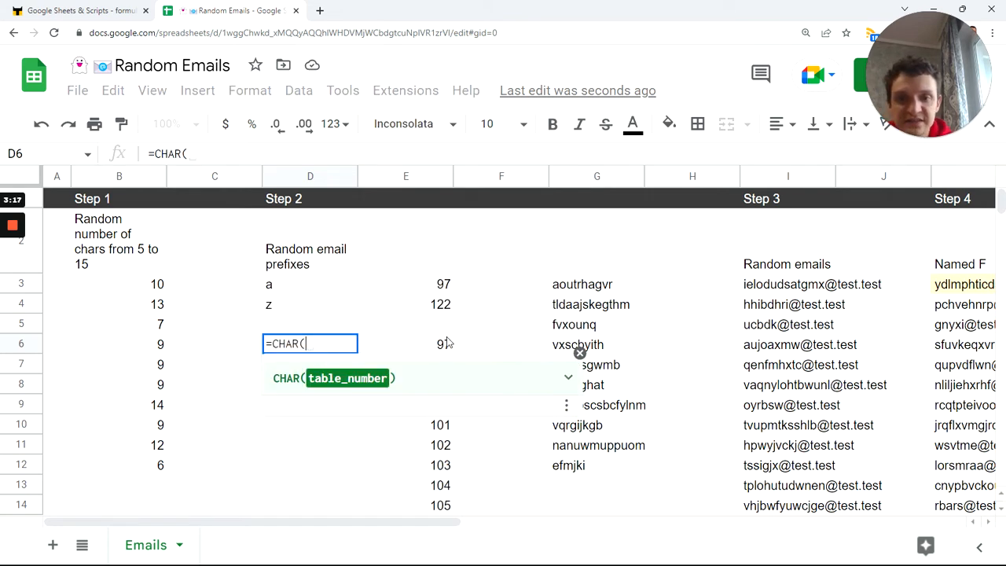
click(445, 343)
key(Return)
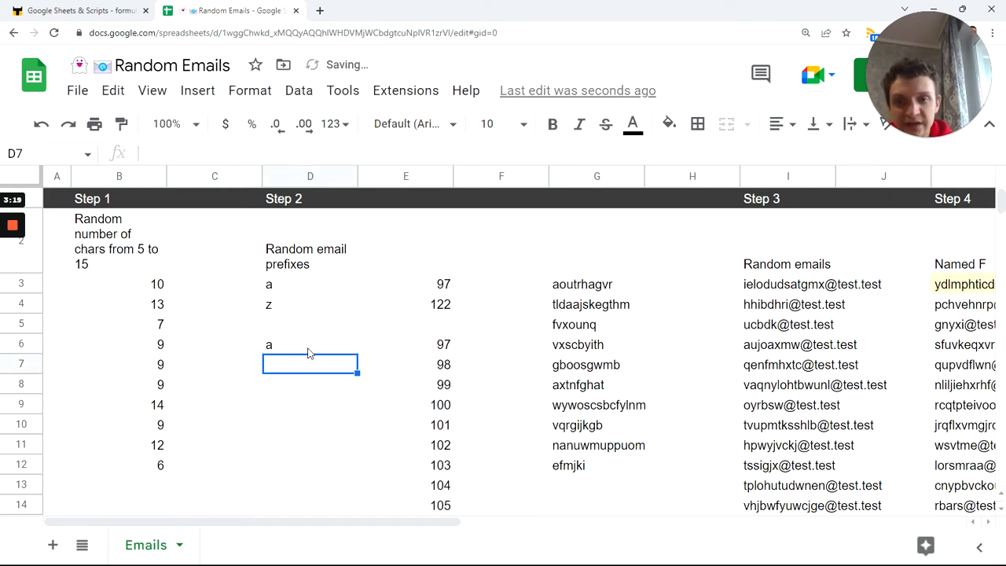
Fill the CHAR formula from D6 down through D31, alongside the whole code list.
click(311, 350)
scroll(322, 439, down, 3)
scroll(321, 440, down, 4)
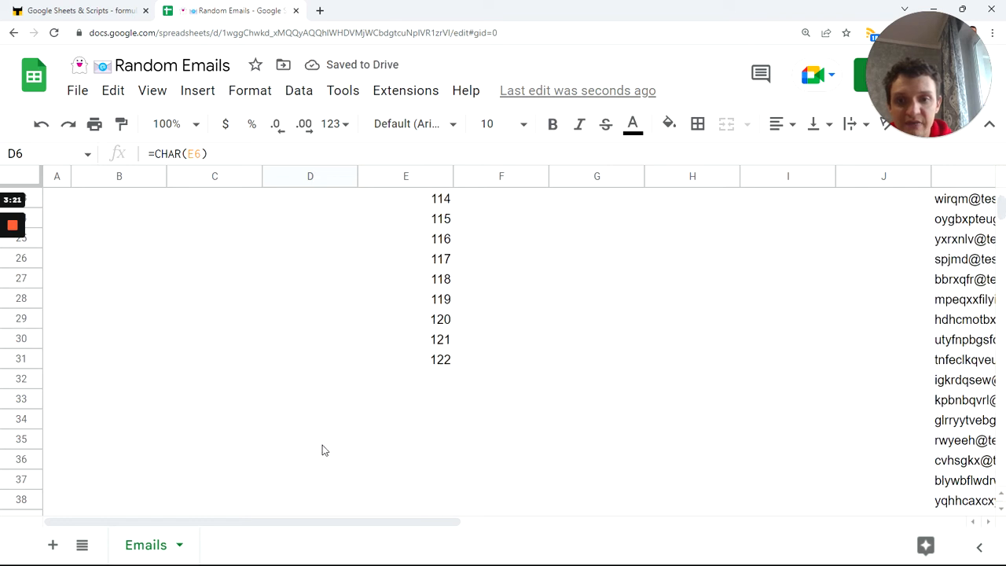
click(344, 365)
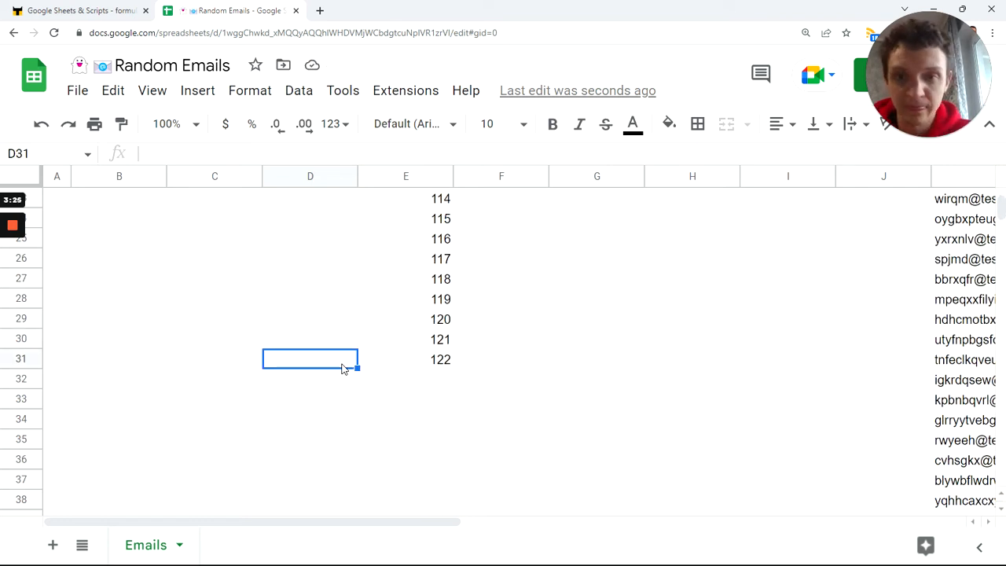
key(ctrl+shift+Up)
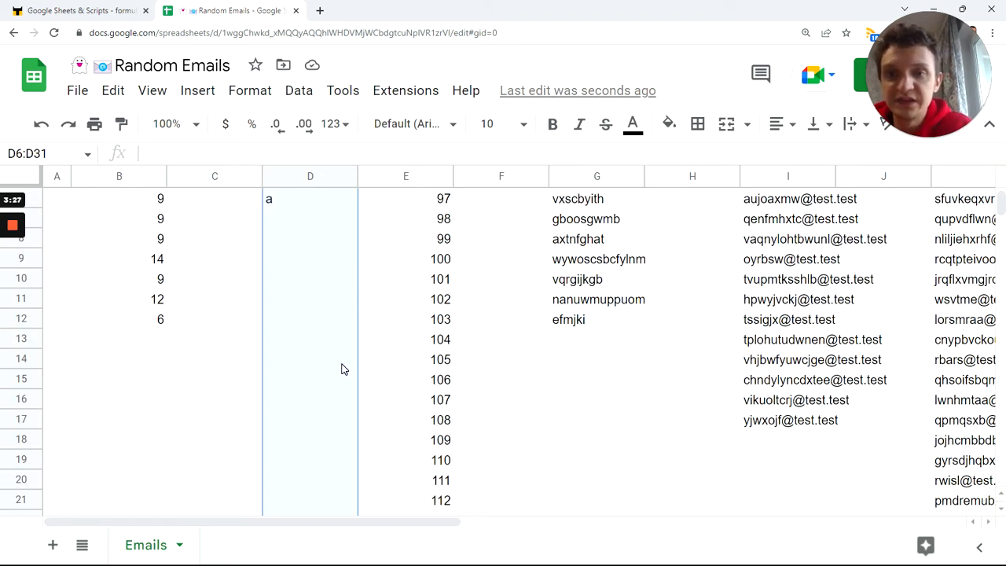
key(ctrl+d)
Review the letters produced by the CHAR formulas in D6:D31 next to their character codes.
scroll(321, 359, down, 3)
scroll(362, 375, up, 5)
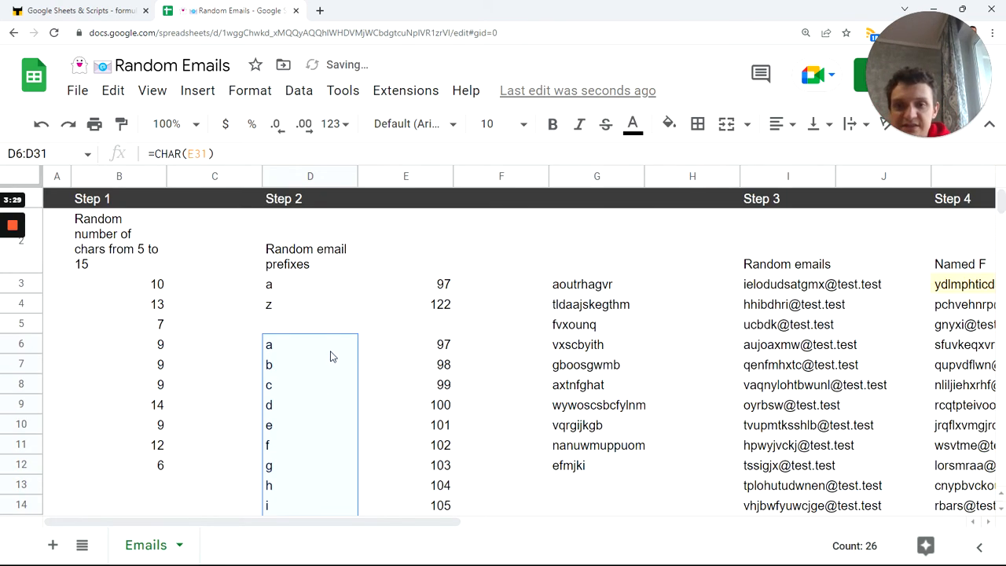
click(328, 353)
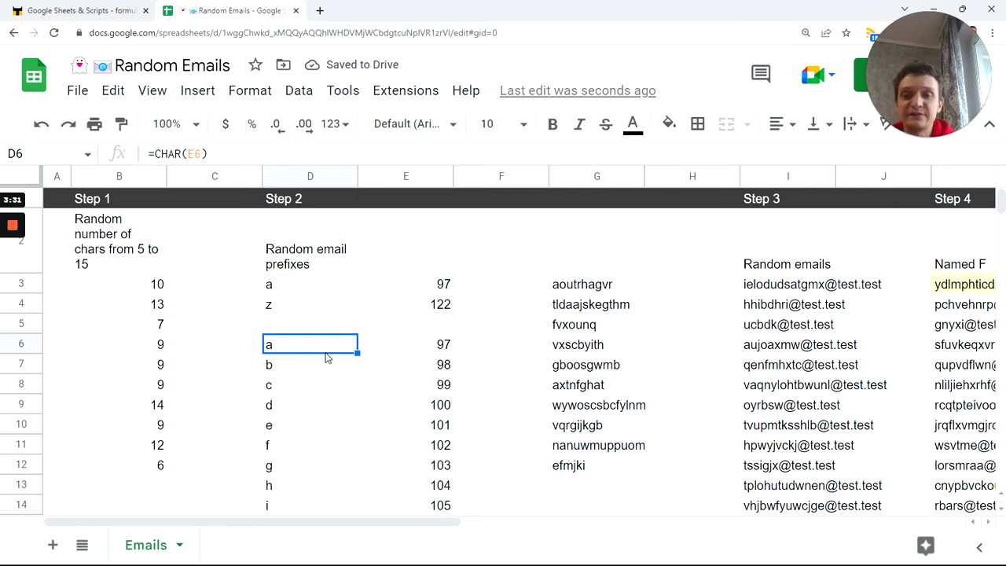
scroll(327, 357, down, 2)
scroll(322, 362, down, 5)
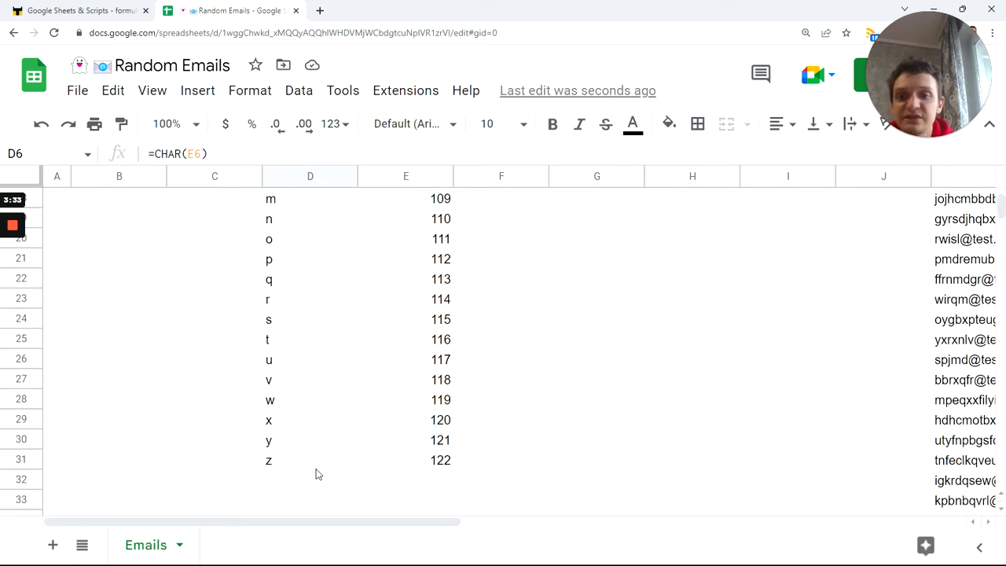
Clear the demonstration cells D5:E8 and the remaining CHAR formulas in D9:D31.
scroll(347, 385, up, 6)
drag(314, 324, 449, 390)
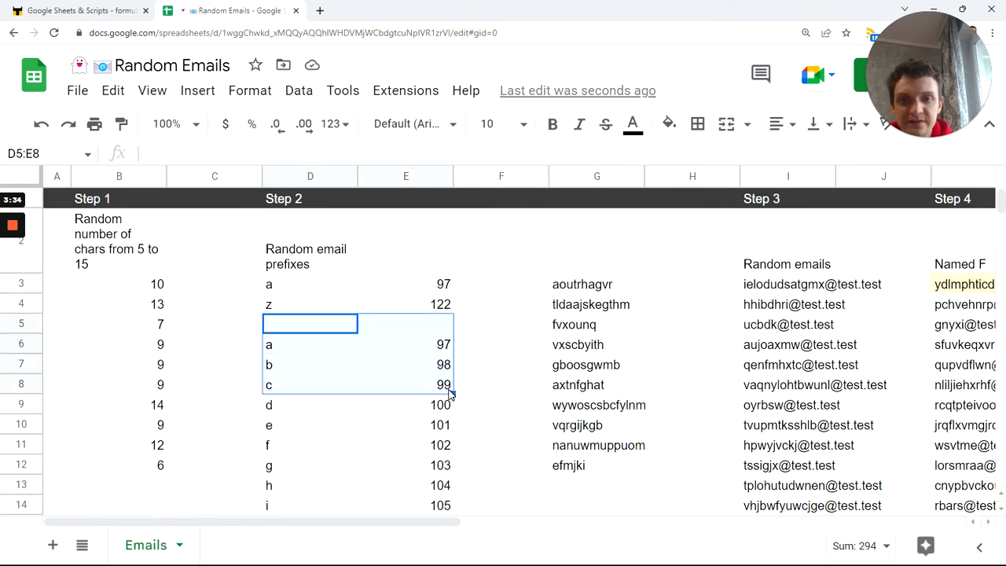
key(Delete)
click(302, 409)
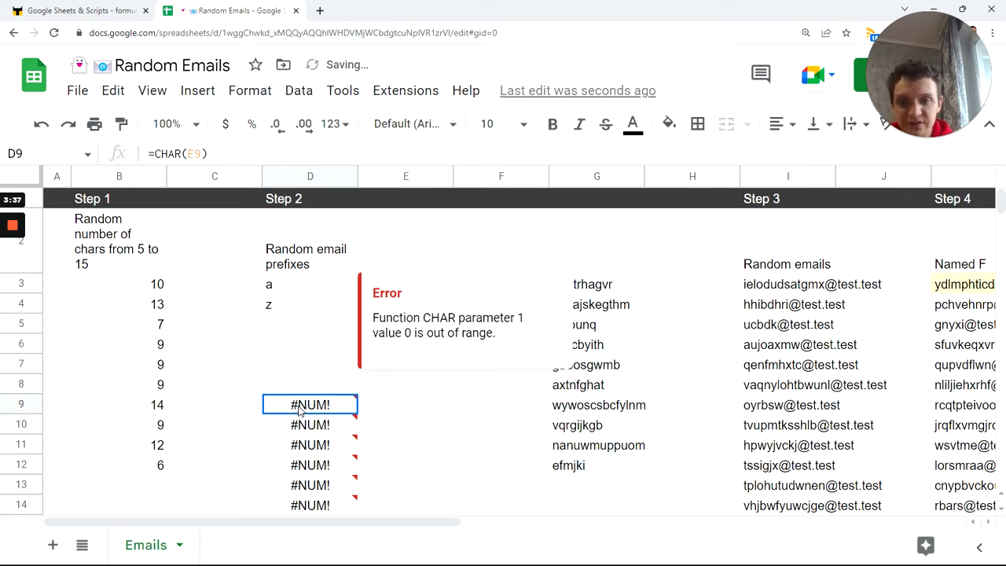
key(ctrl+shift+Down)
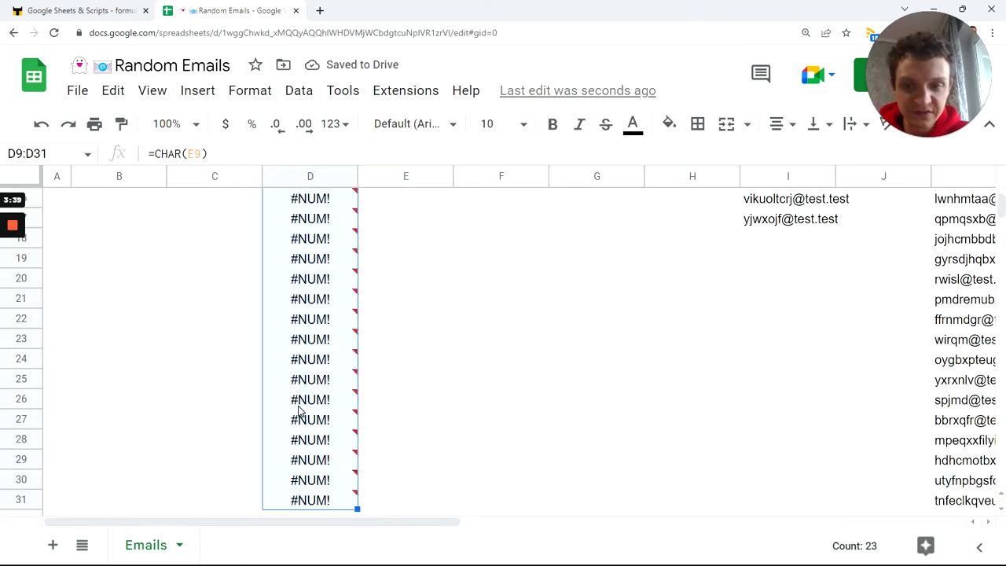
key(Delete)
scroll(330, 404, up, 5)
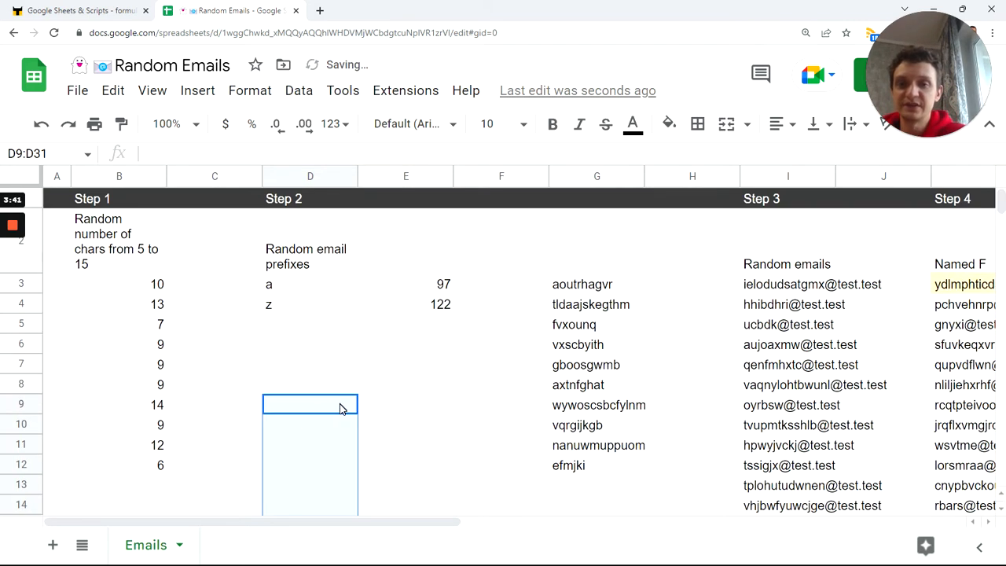
Review the prefix formula in G3 together with its sources: the letter in D3, the lengths formula in B3 and the codes in E3:E4.
click(299, 288)
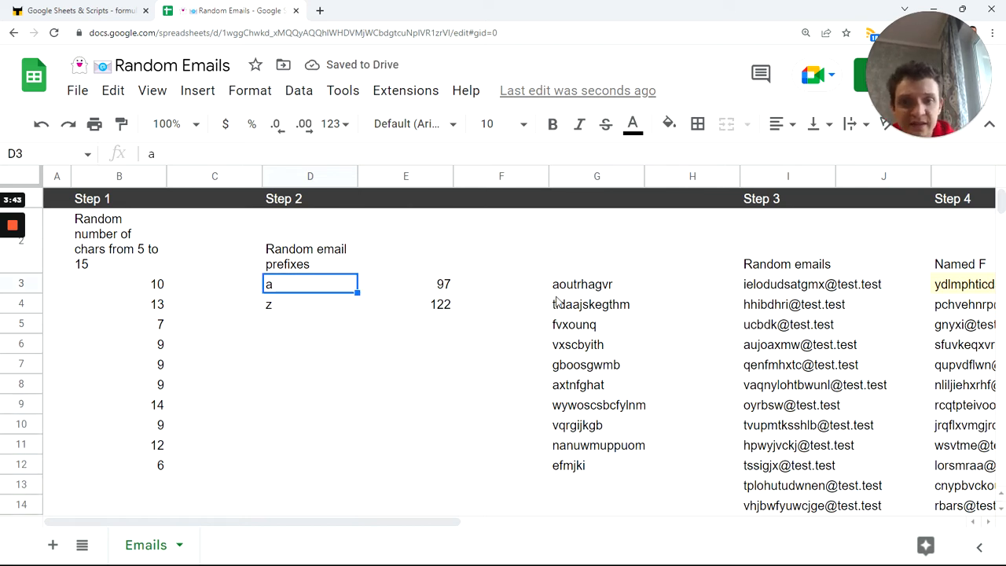
click(597, 290)
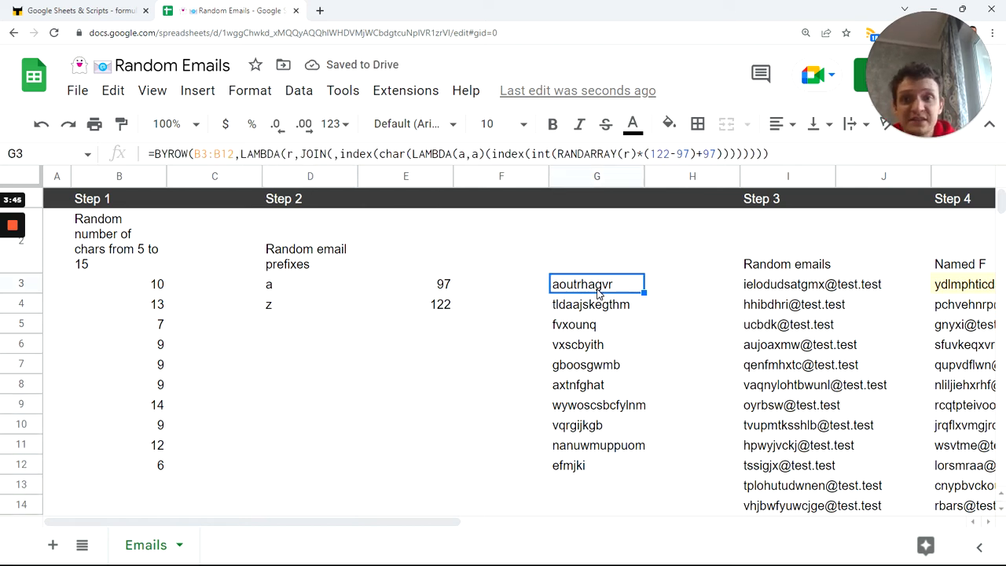
click(120, 289)
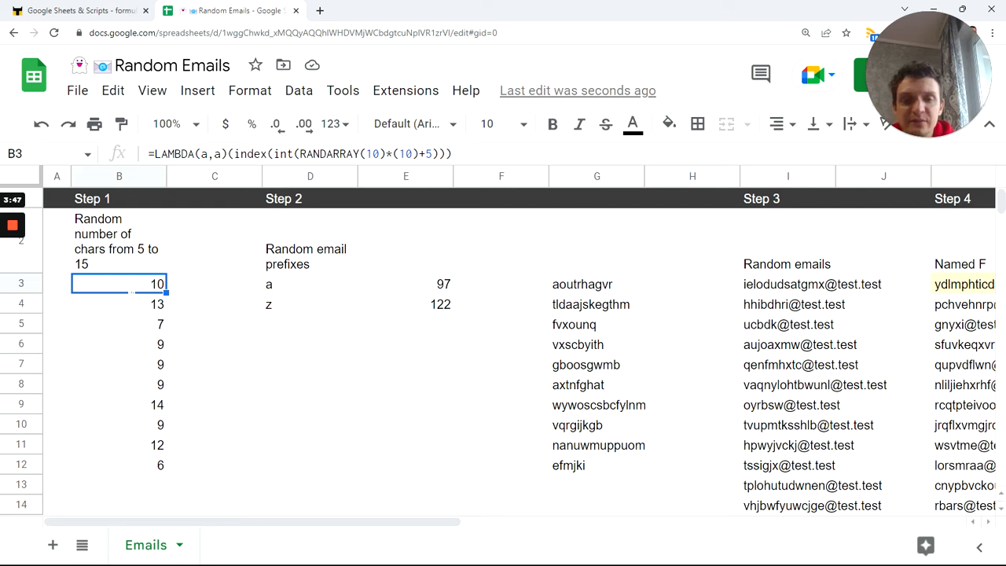
click(443, 289)
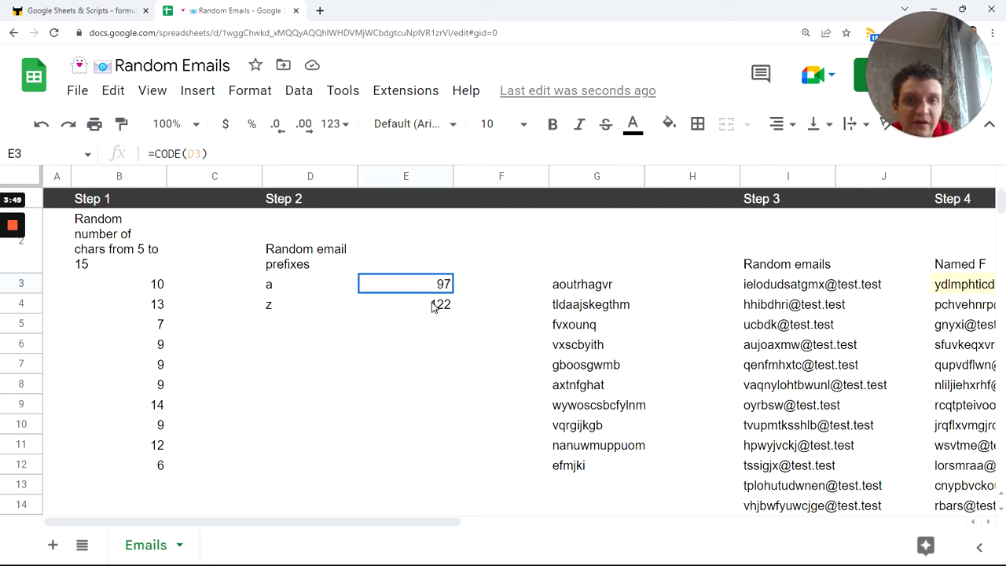
shift+click(442, 309)
Examine the complete BYROW formula in G3 that builds the random email prefixes.
click(572, 292)
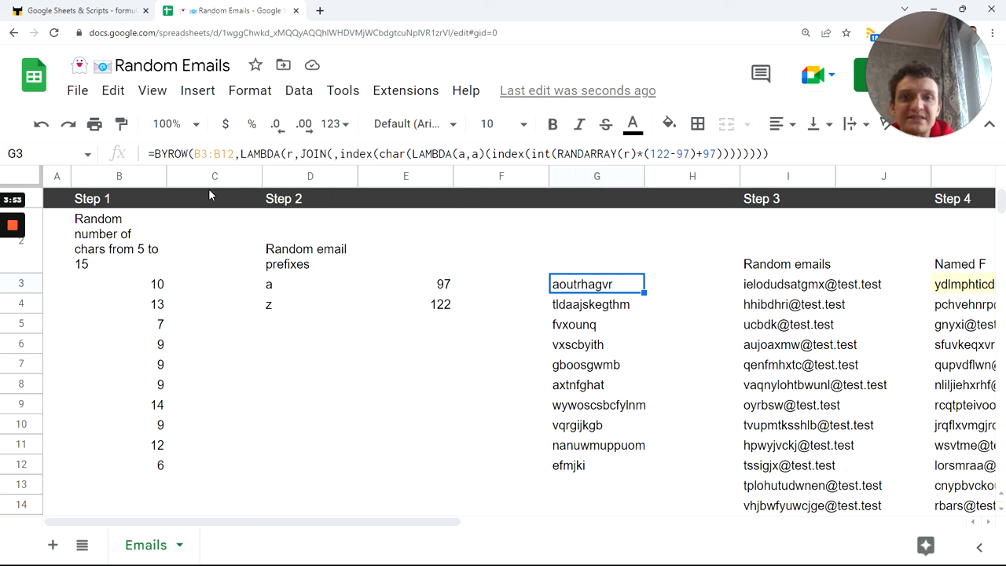
drag(770, 154, 155, 161)
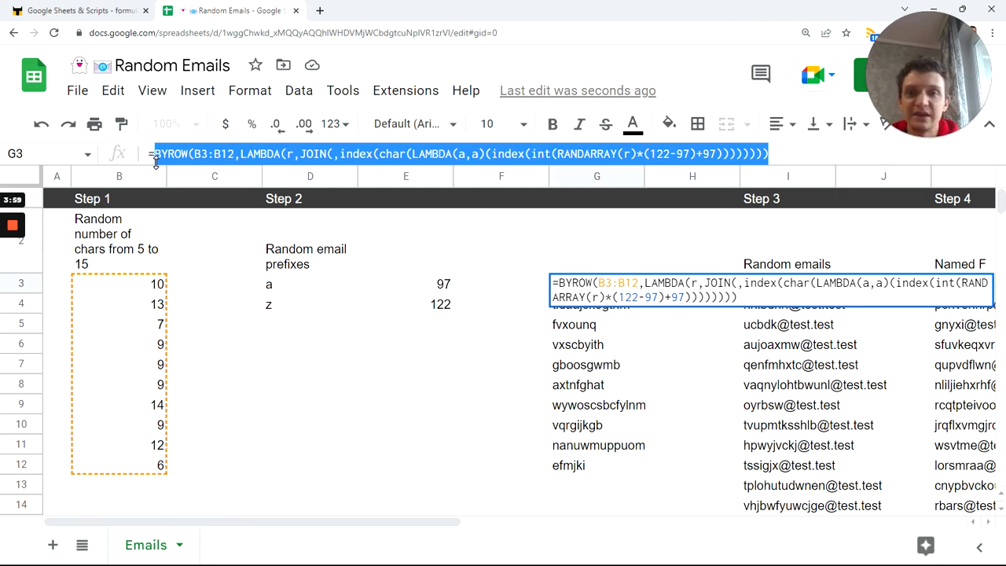
key(Return)
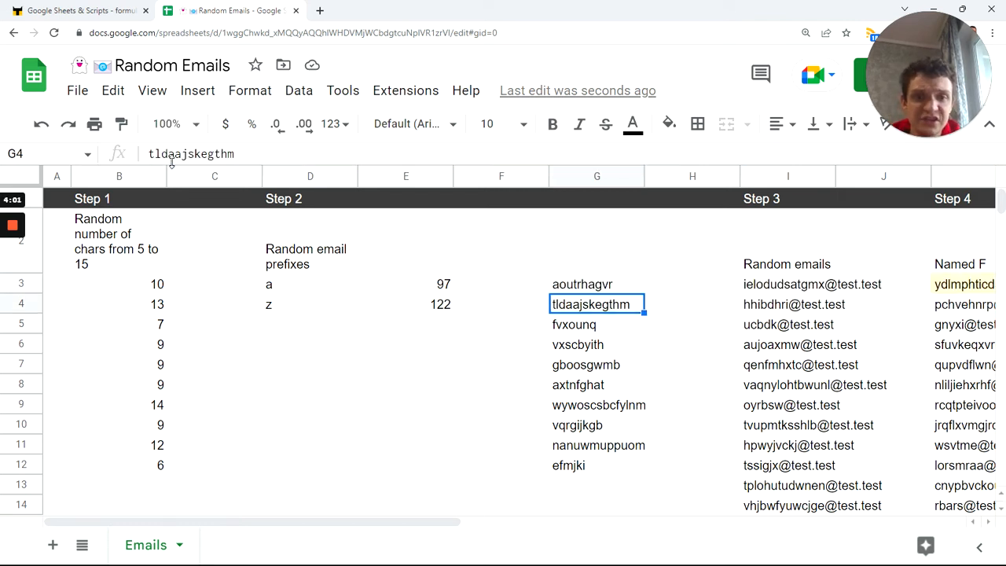
click(589, 287)
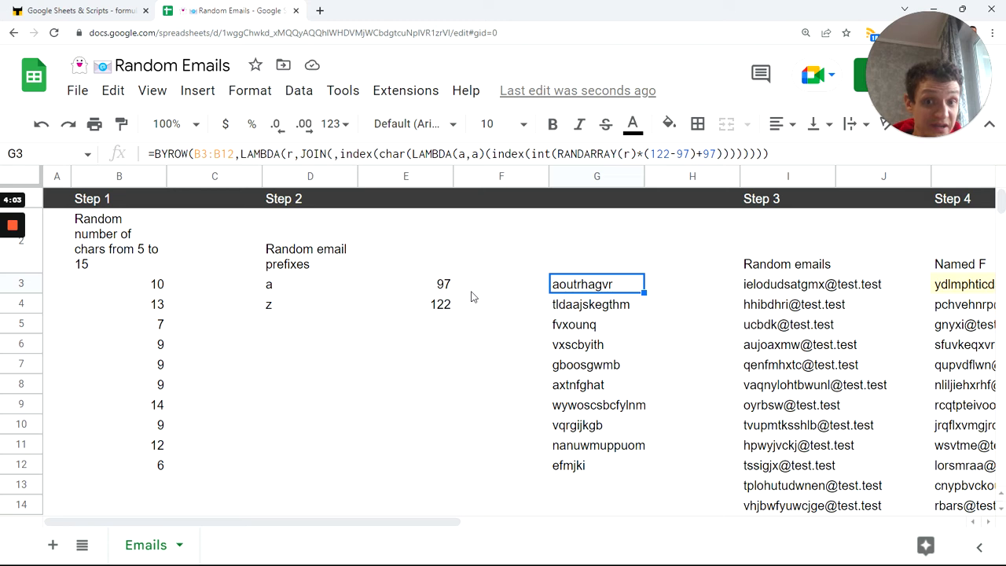
Compare the character codes in E3 and E4 with the random prefixes generated in G3:G12.
click(439, 289)
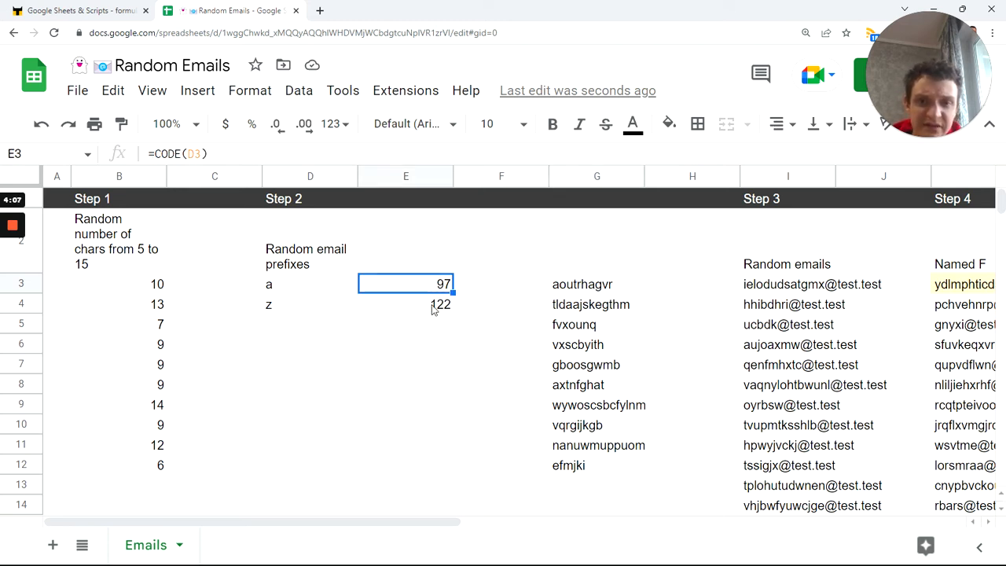
click(427, 311)
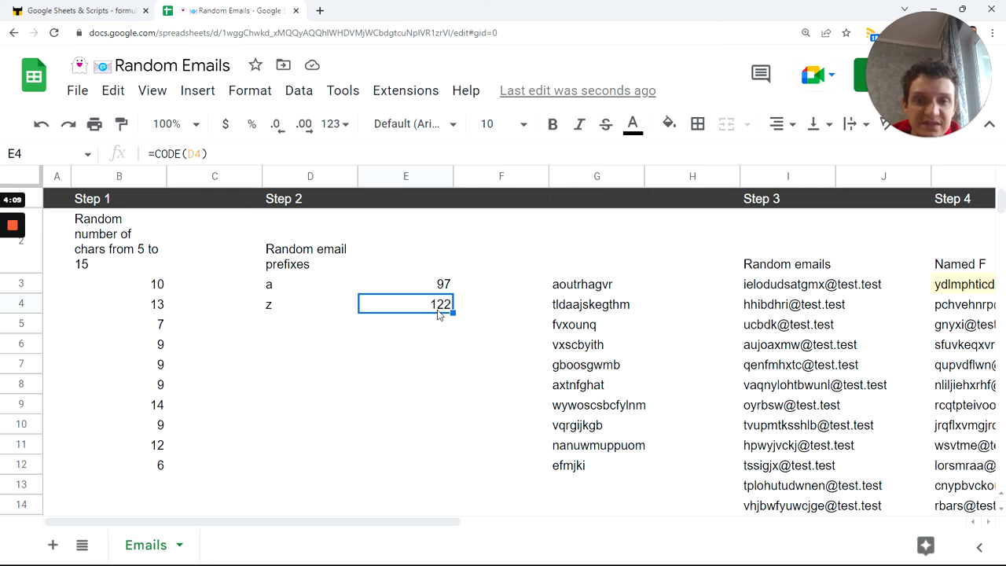
drag(569, 286, 578, 475)
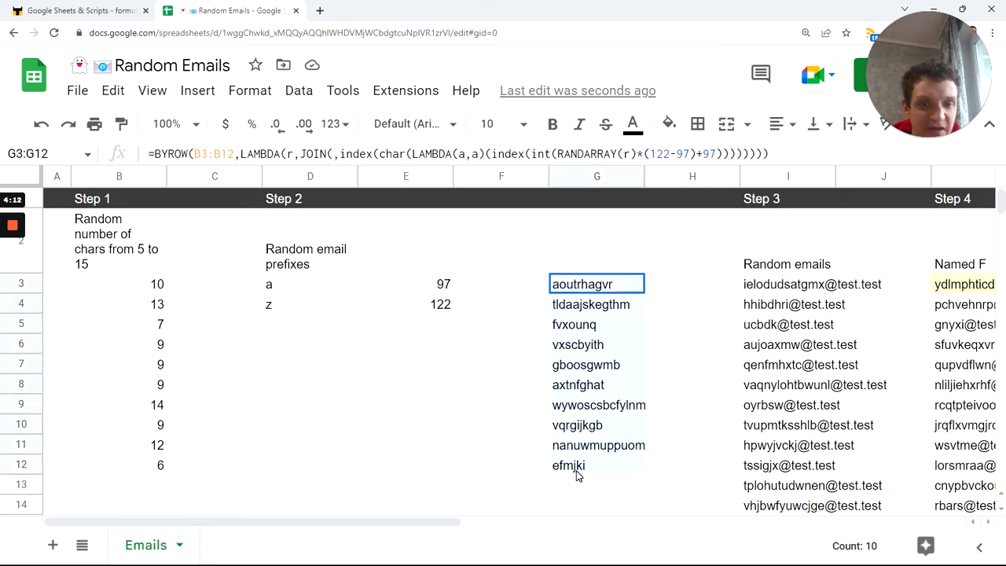
click(507, 406)
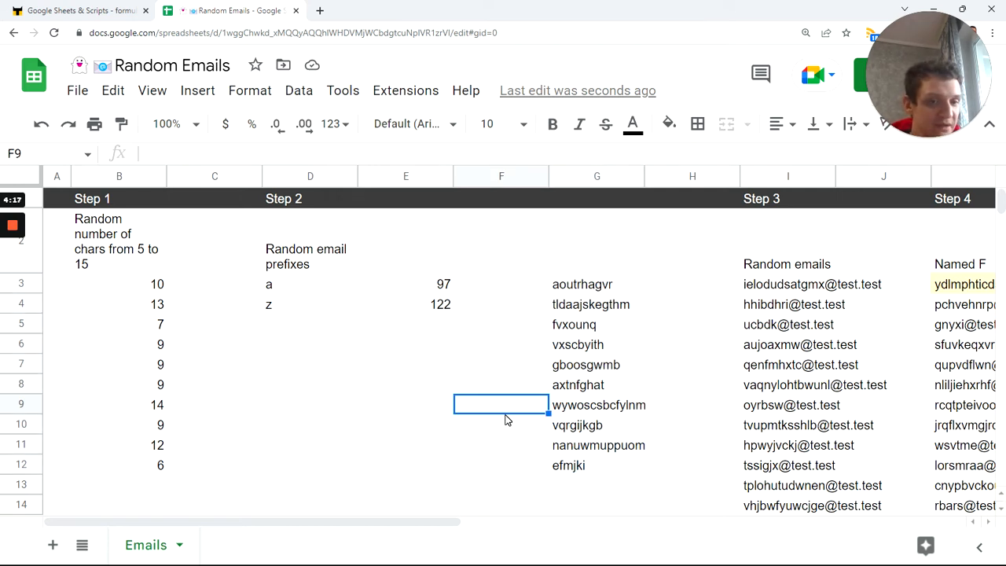
Examine the random email formula in I3 and the lists of addresses generated in columns I and K.
drag(393, 530, 571, 542)
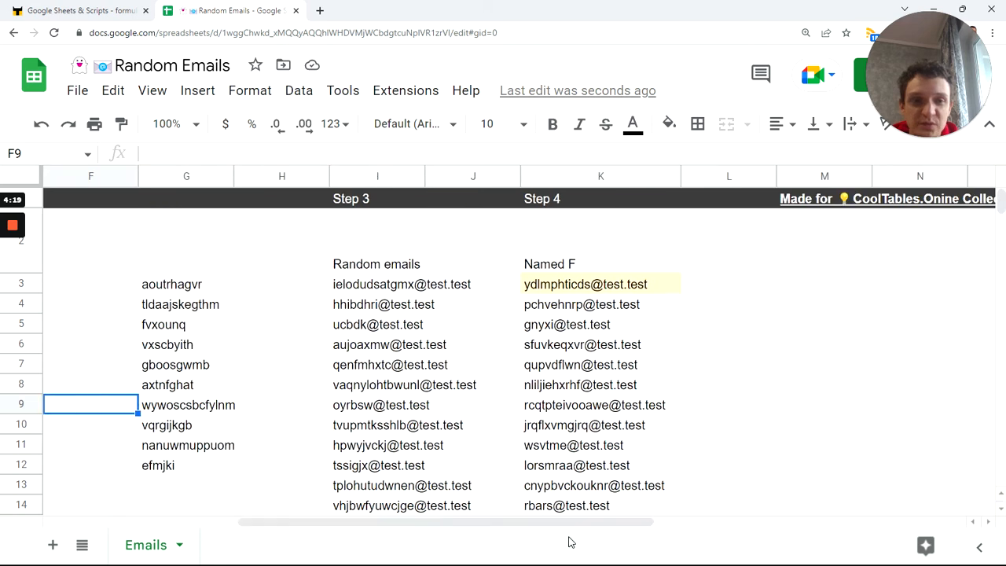
click(351, 291)
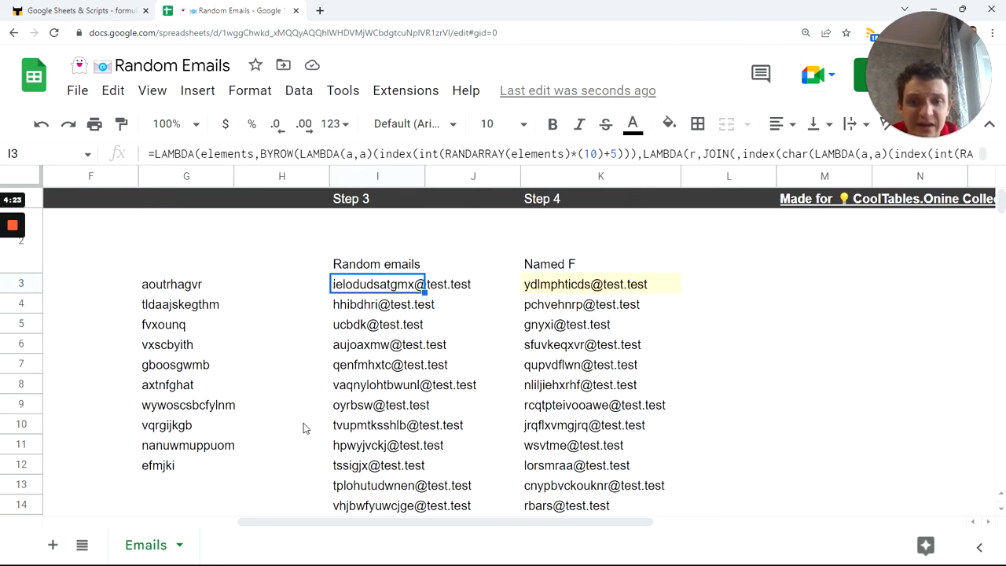
scroll(330, 413, down, 5)
scroll(379, 391, up, 5)
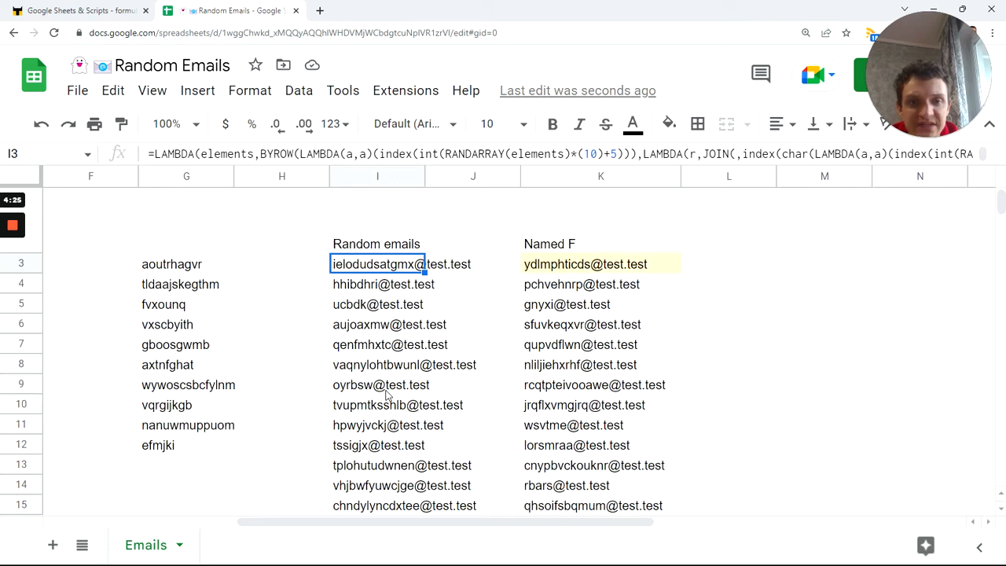
scroll(560, 357, down, 7)
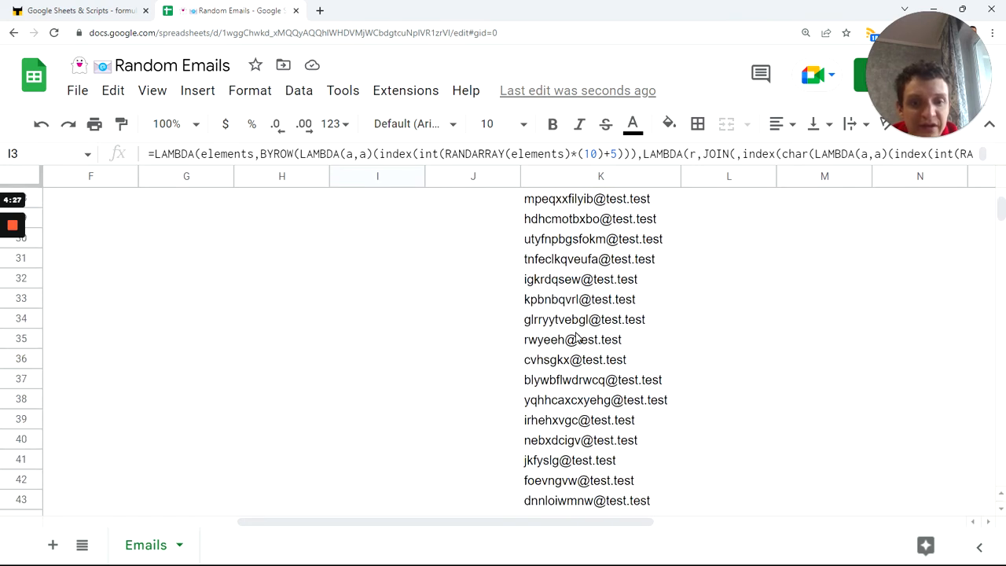
mouse_move(578, 338)
click(463, 366)
scroll(563, 376, down, 3)
scroll(559, 369, up, 2)
scroll(560, 371, up, 10)
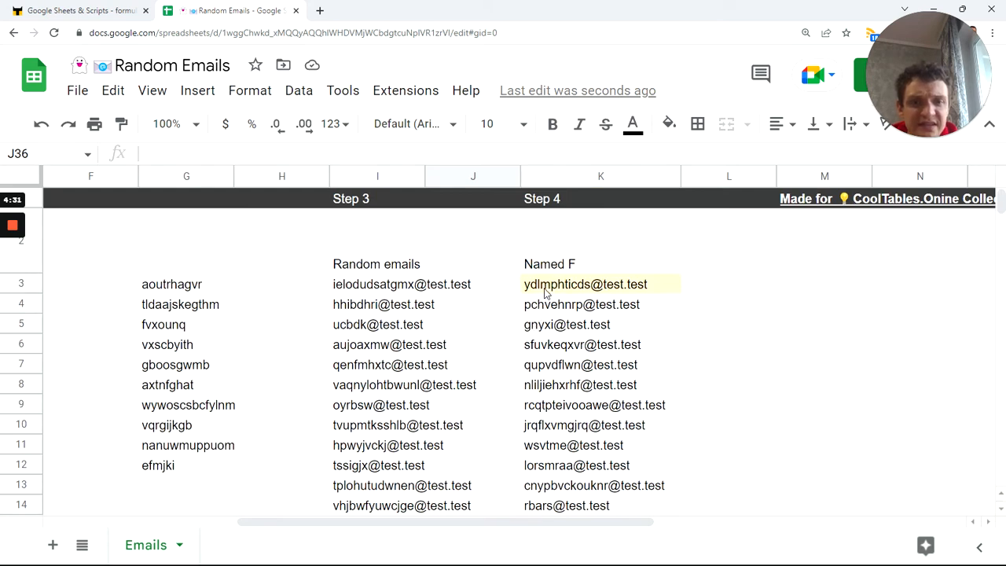
Inspect the named function call =RANDOMEMAILS(100) in K3 and the values in the cells directly beneath it.
click(550, 287)
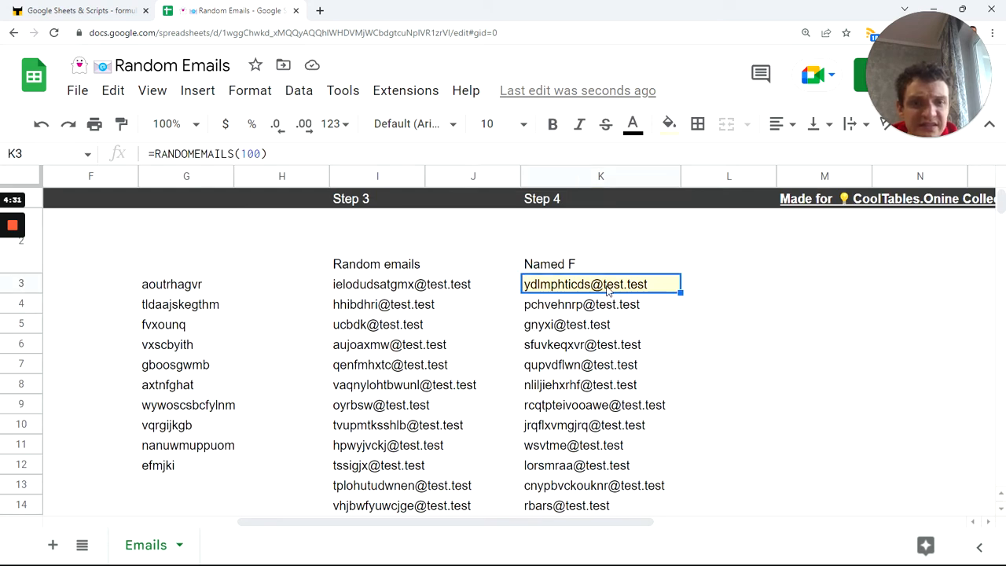
double_click(649, 287)
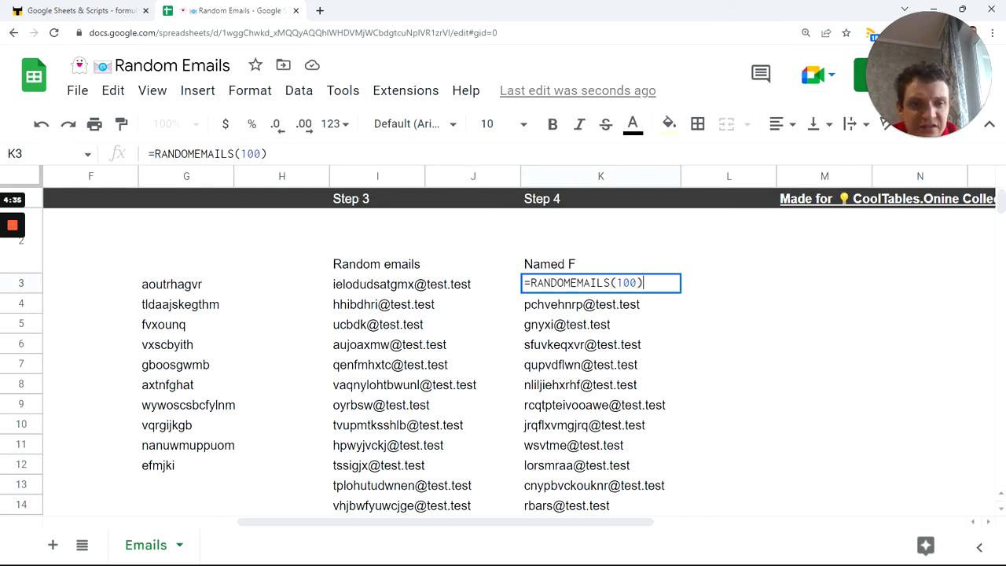
key(Return)
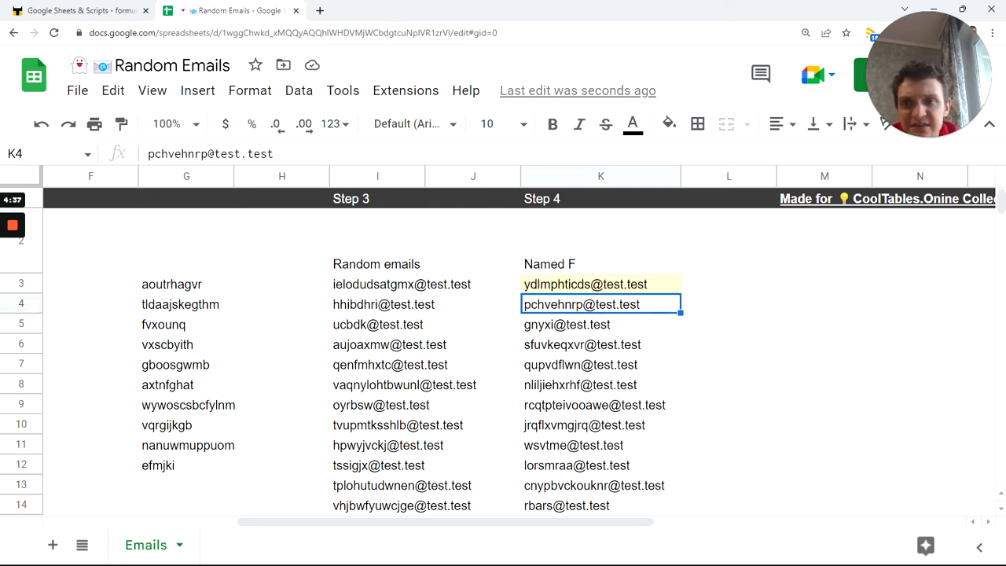
drag(208, 154, 275, 154)
key(Return)
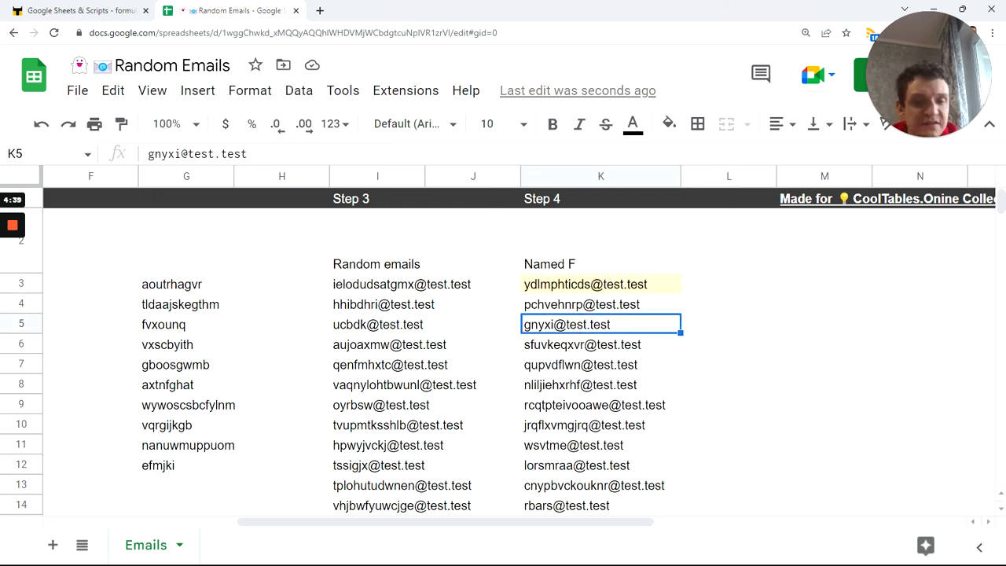
Test the generated addresses with =ISEMAIL(K5) in L5 and accept the suggested autofill down column L.
click(709, 332)
text(=is)
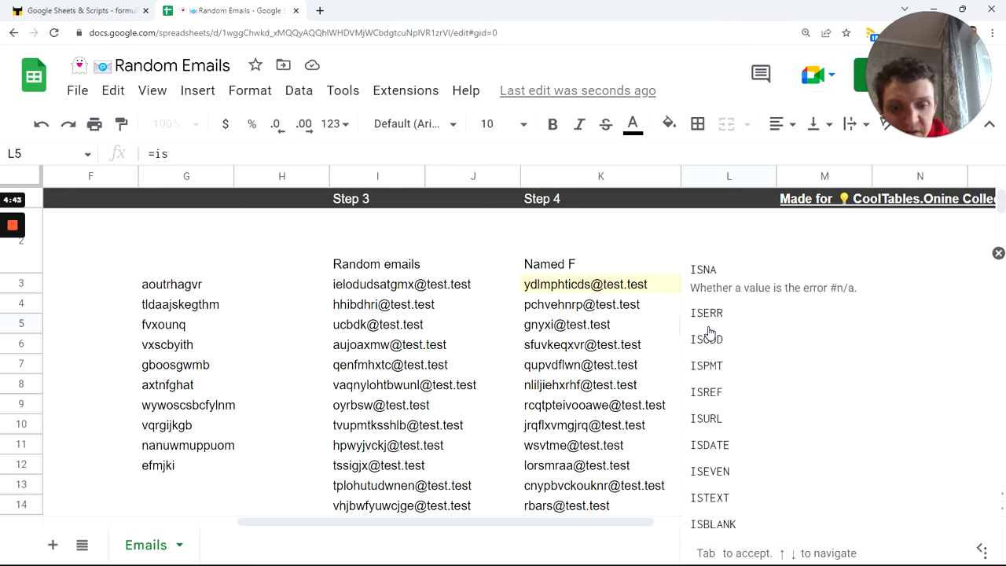
text(e)
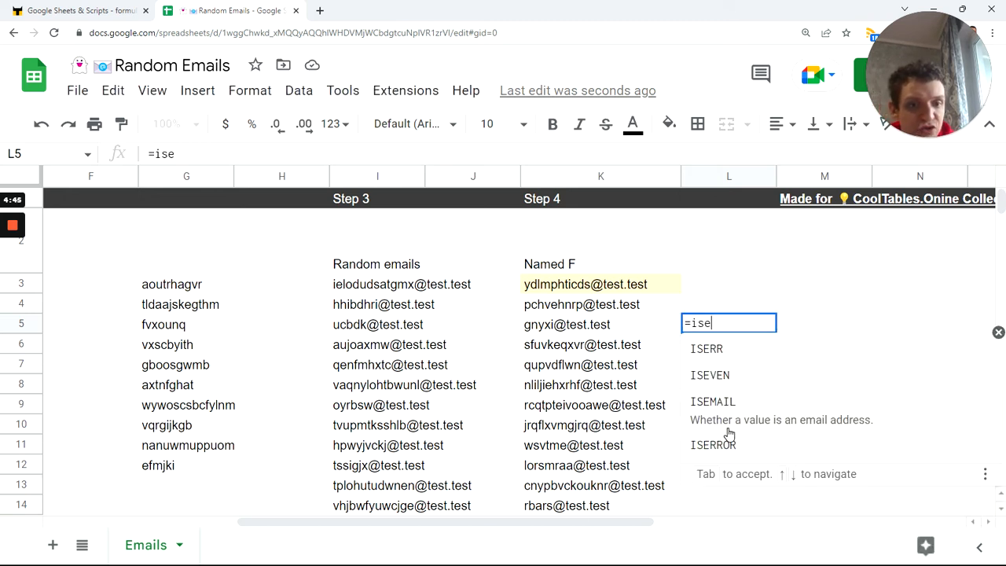
click(740, 406)
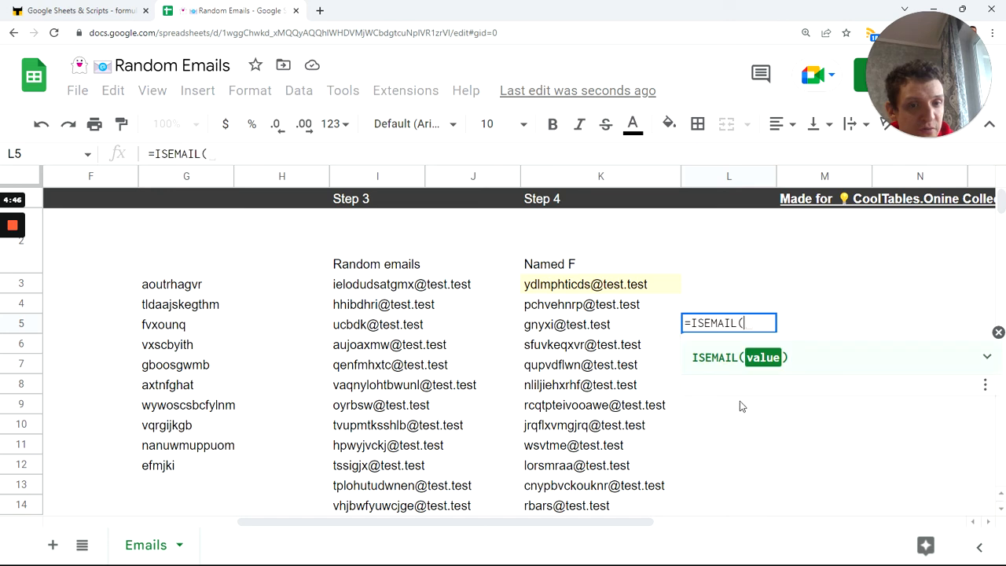
click(581, 331)
key(Return)
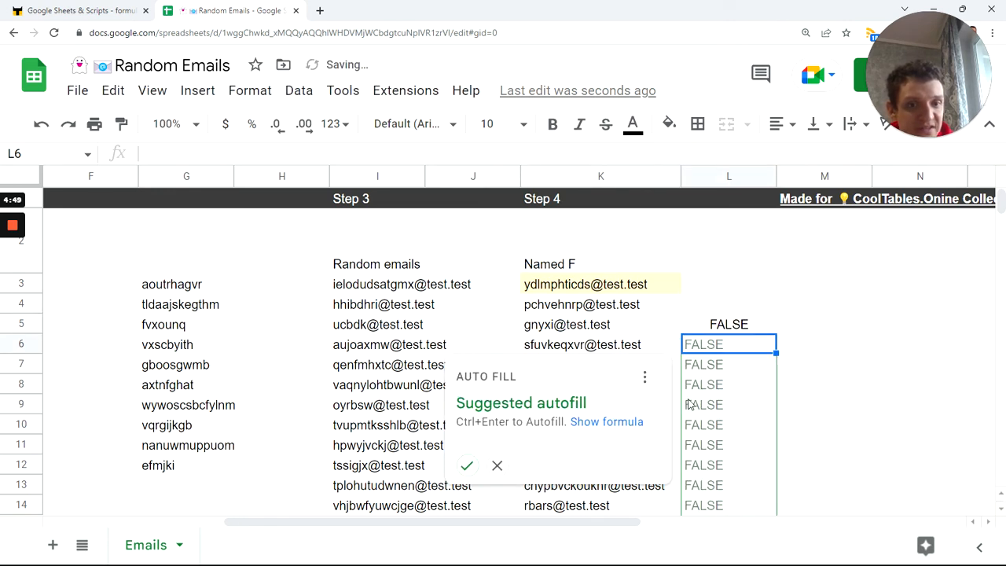
key(ctrl+Return)
scroll(729, 369, down, 15)
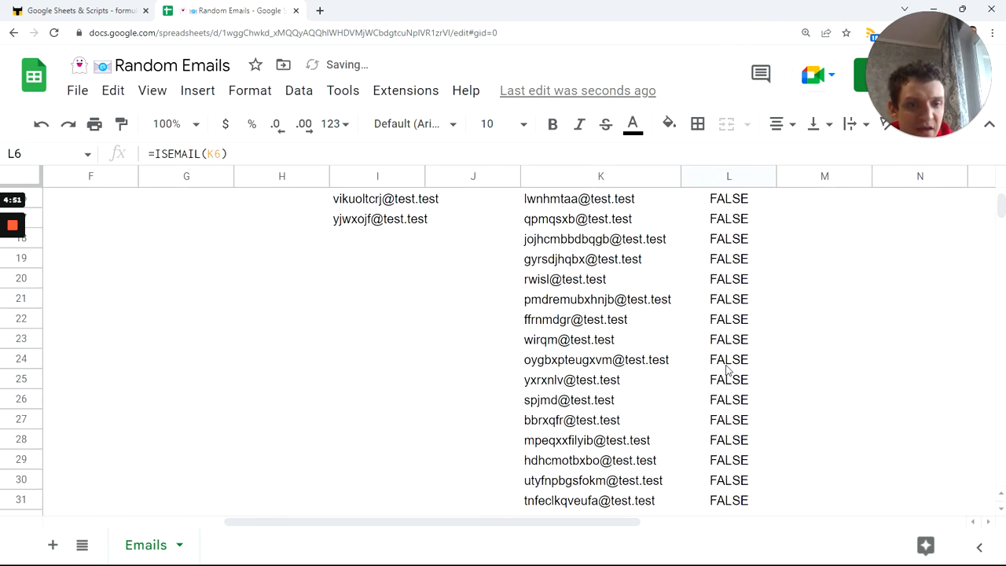
scroll(729, 361, up, 15)
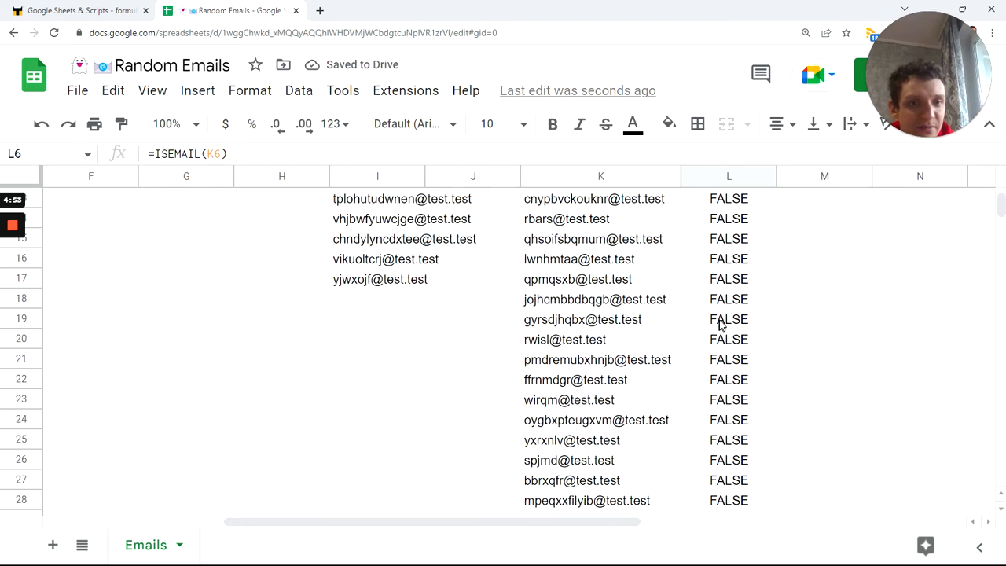
Clear all ISEMAIL test formulas from column L.
click(711, 176)
key(Delete)
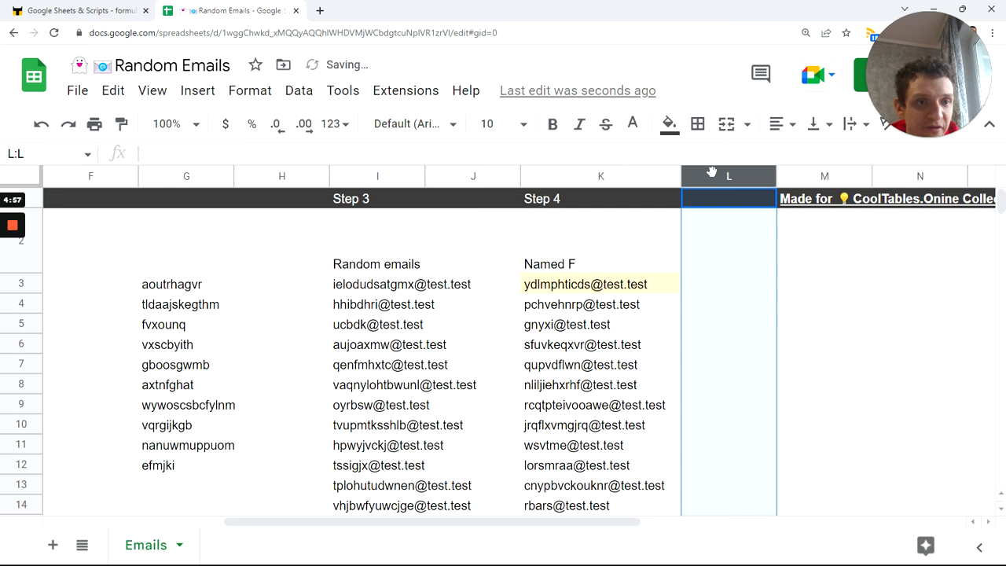
click(727, 304)
Review the RANDOMEMAILS call in K3 once more, leaving its argument at 100.
click(603, 286)
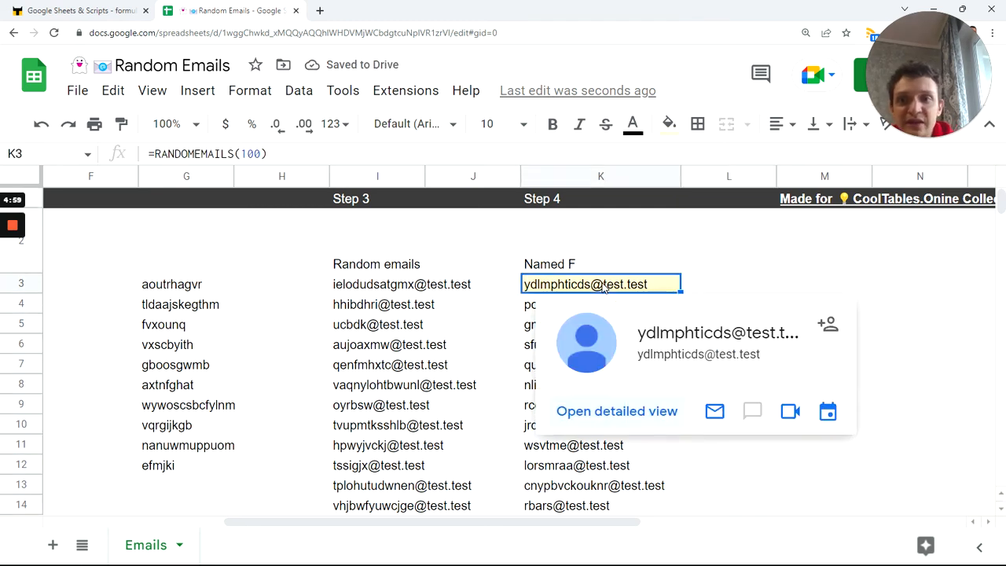
key(Return)
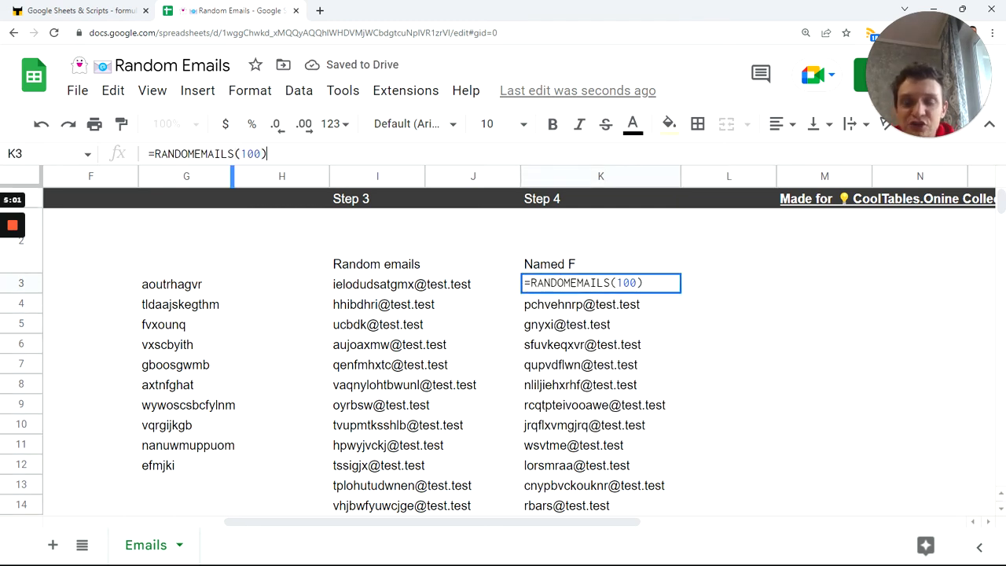
key(Return)
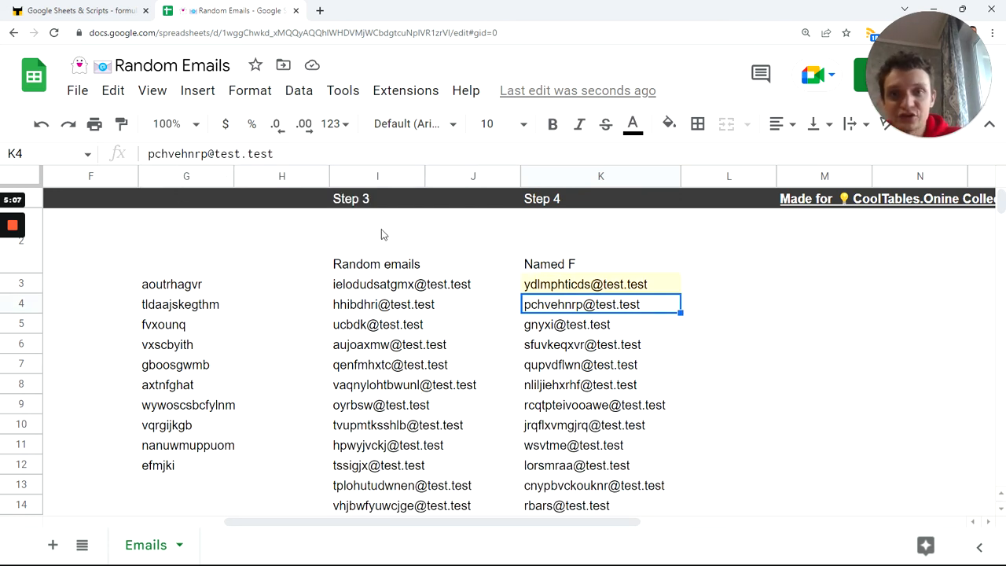
Open the named functions list to view RANDOMEMAILS(elements), and select K3 where the function is used.
click(75, 93)
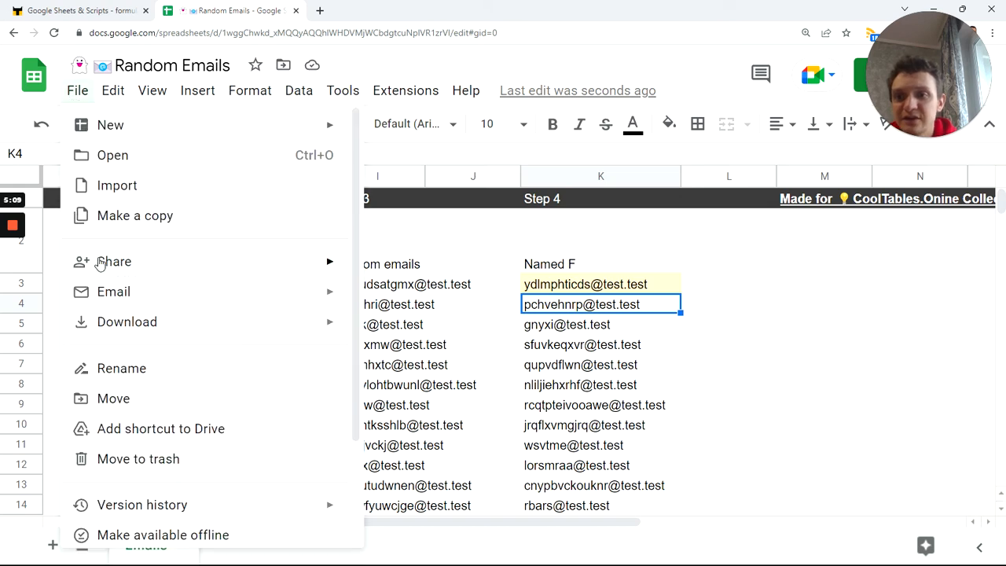
click(837, 311)
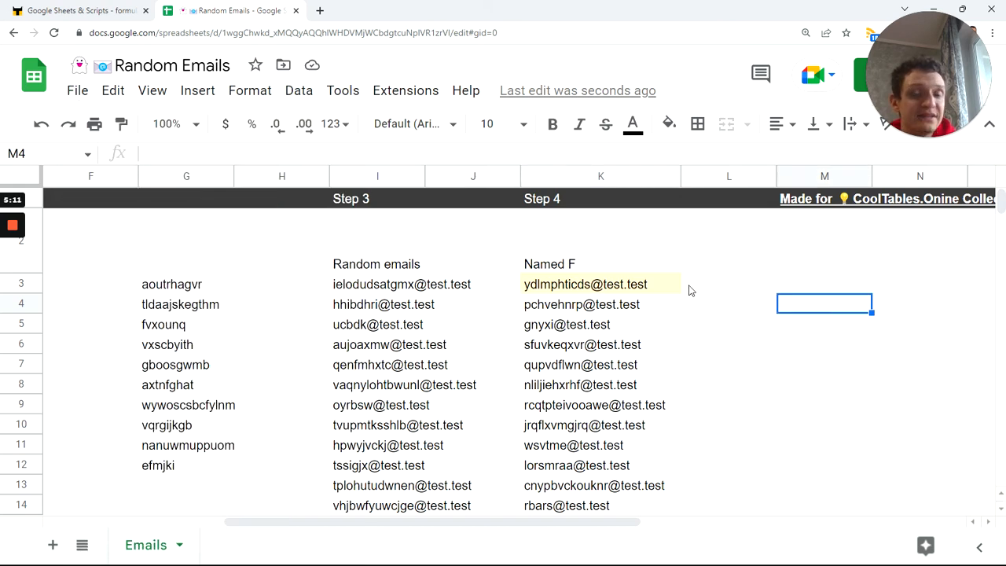
click(299, 93)
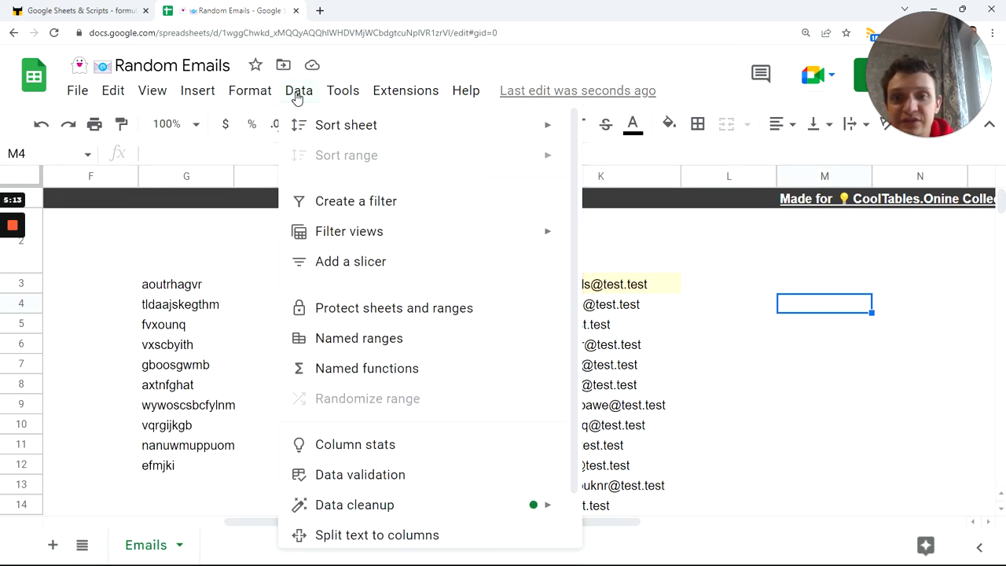
click(440, 375)
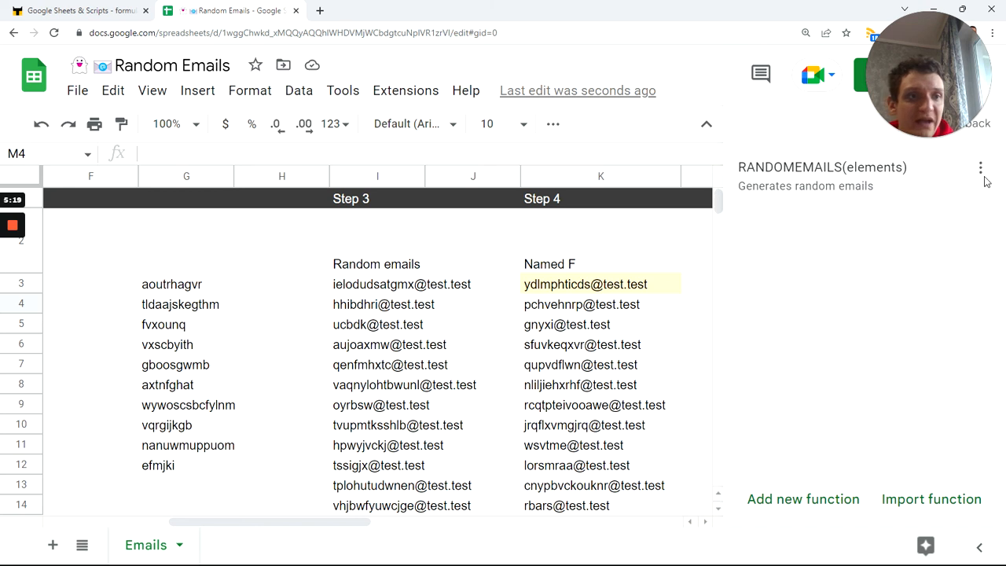
drag(929, 79, 620, 73)
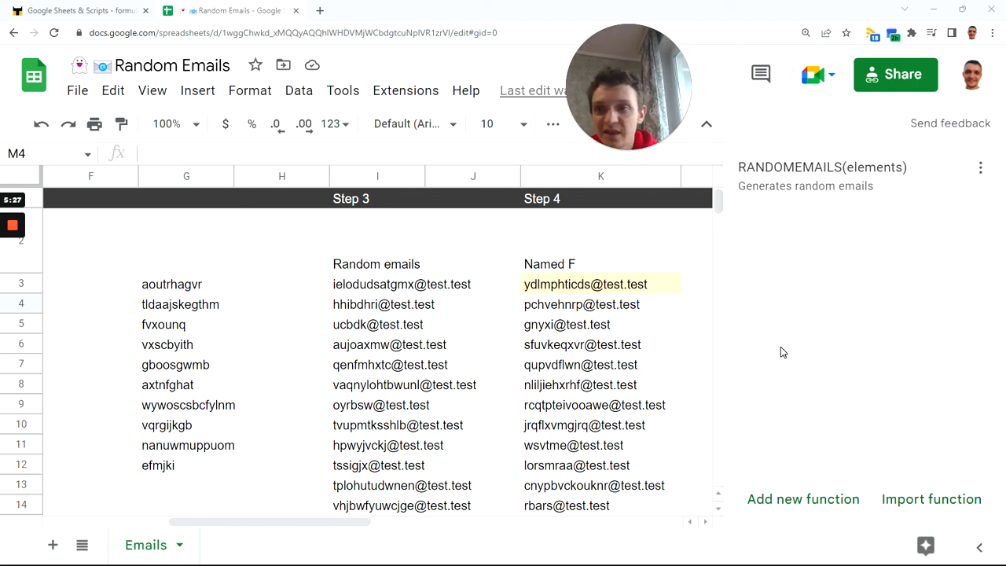
click(544, 284)
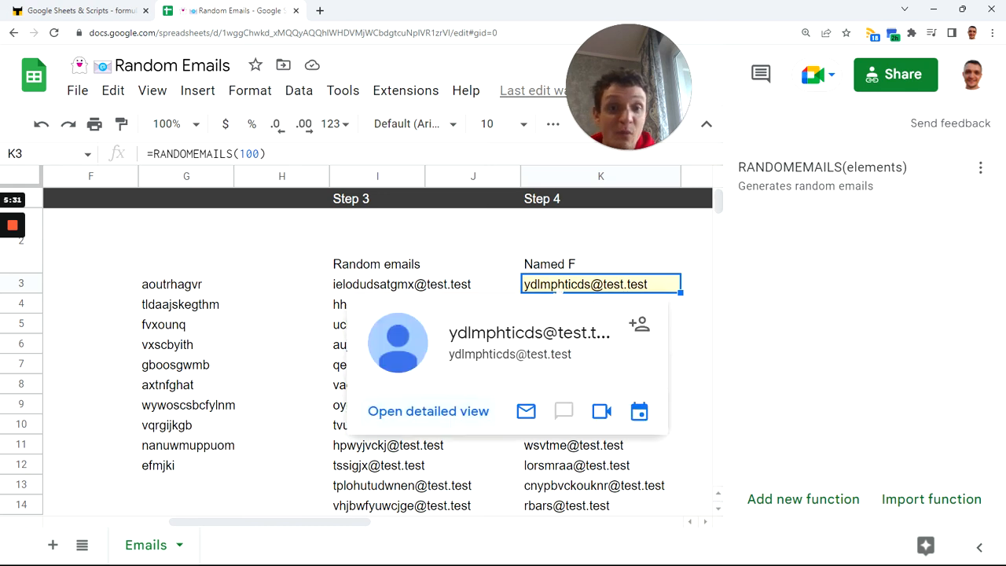
mouse_move(13, 228)
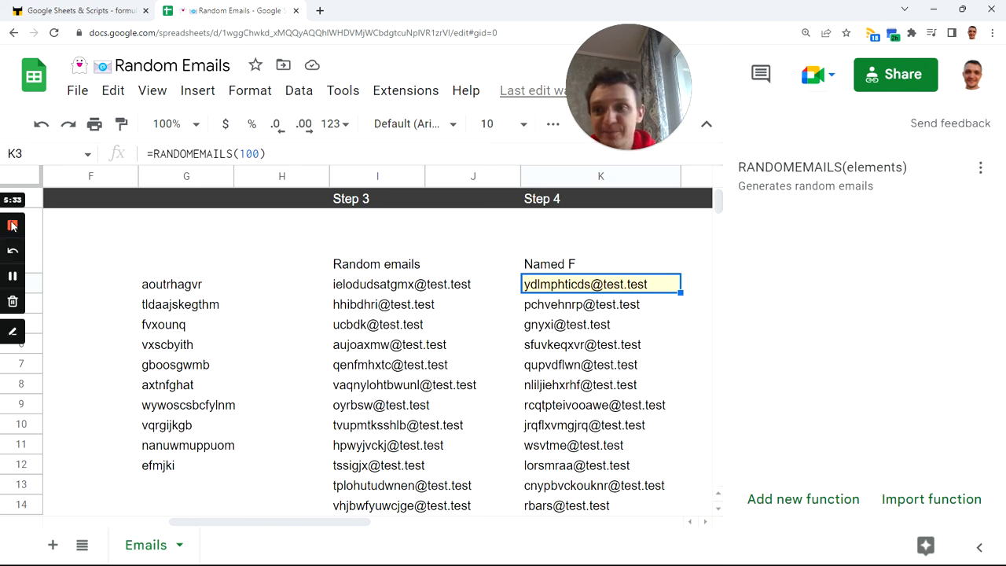